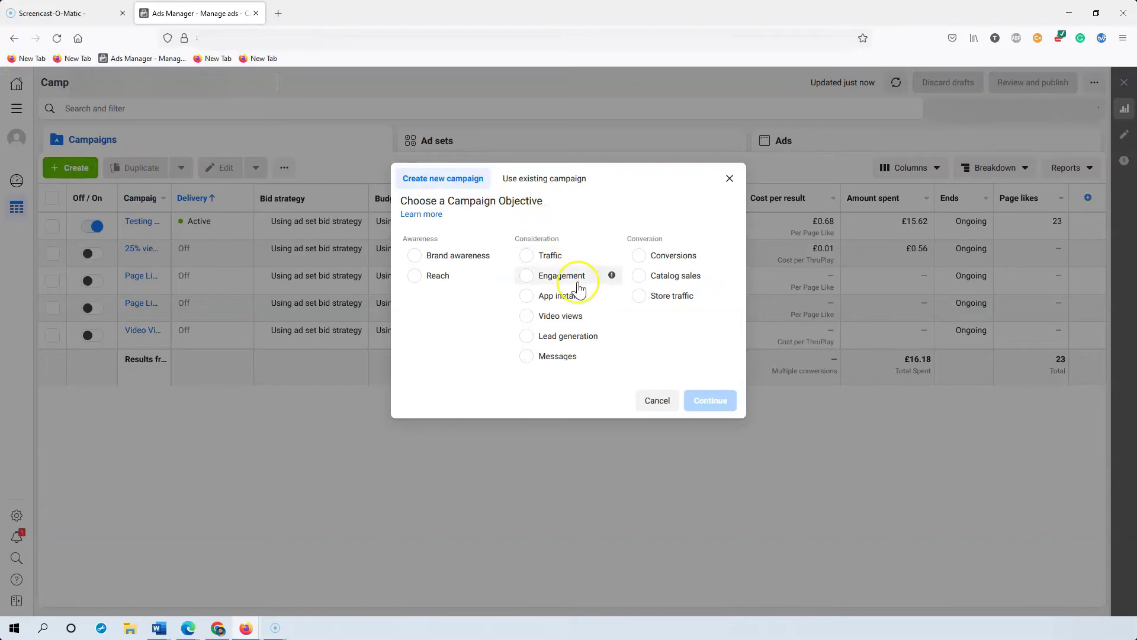
Create a campaign with the Engagement objective, naming the campaign, ad set and ad "example test"
click(576, 282)
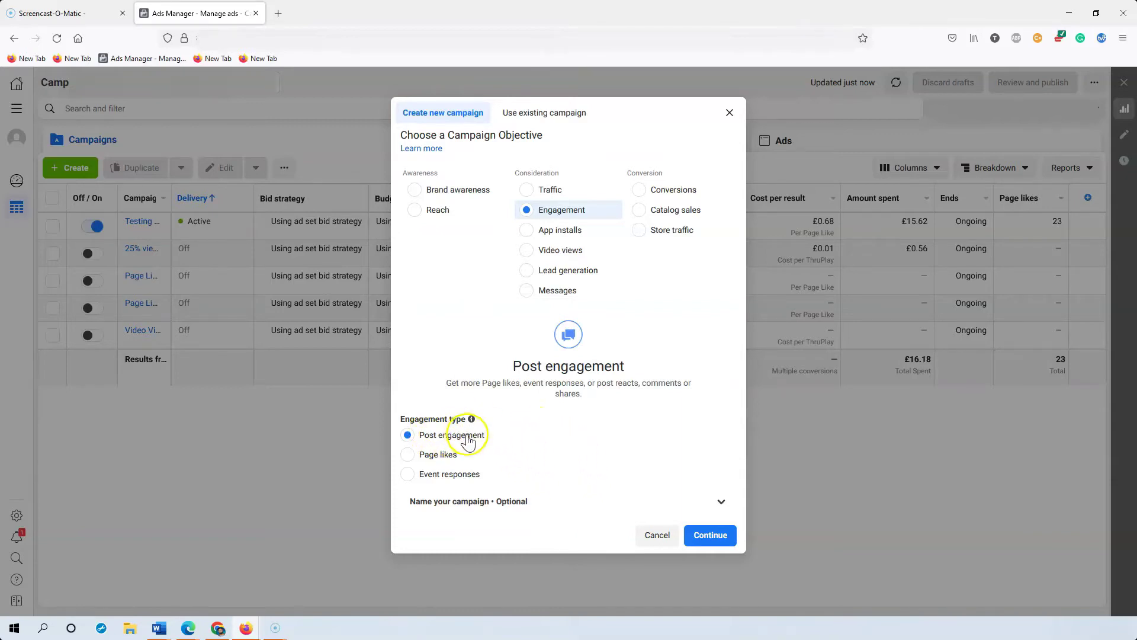
click(591, 502)
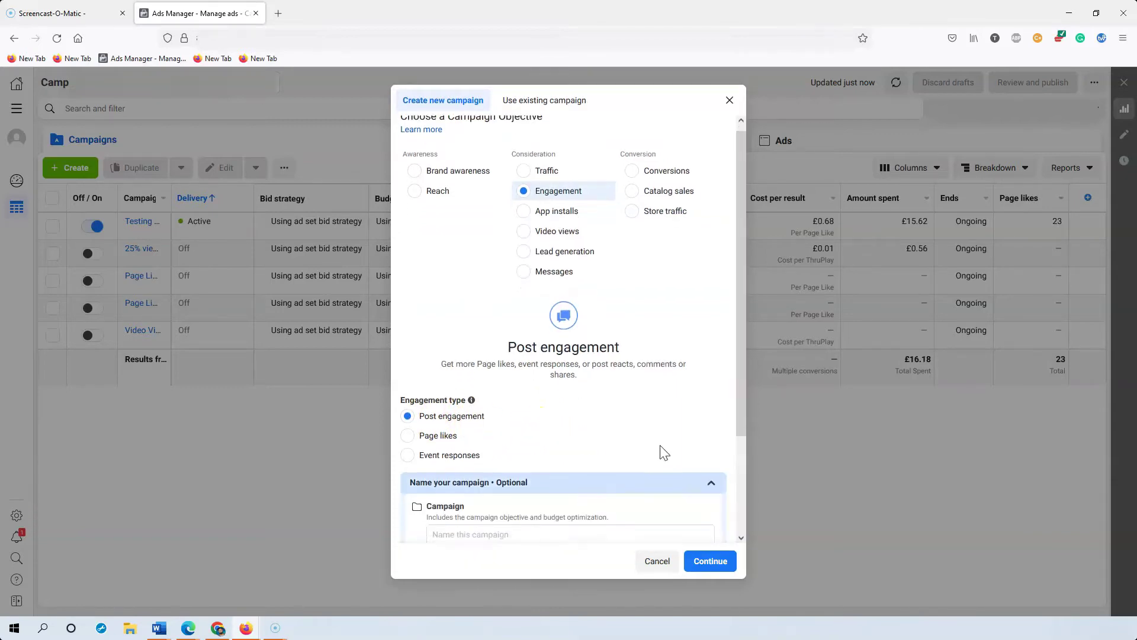
click(529, 408)
text(example test)
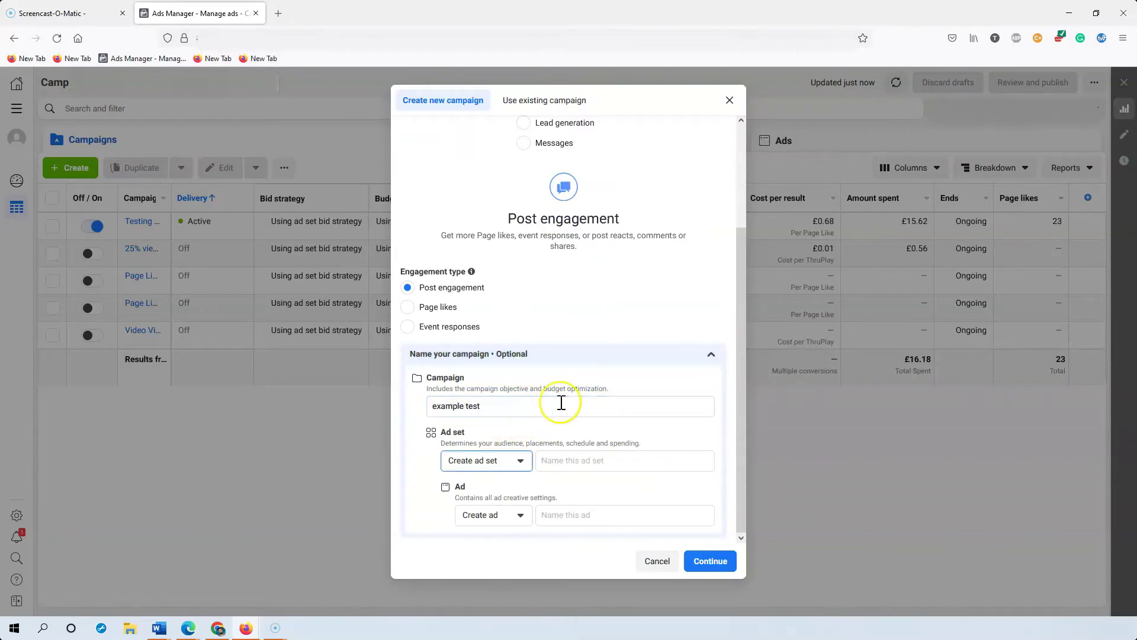
click(575, 461)
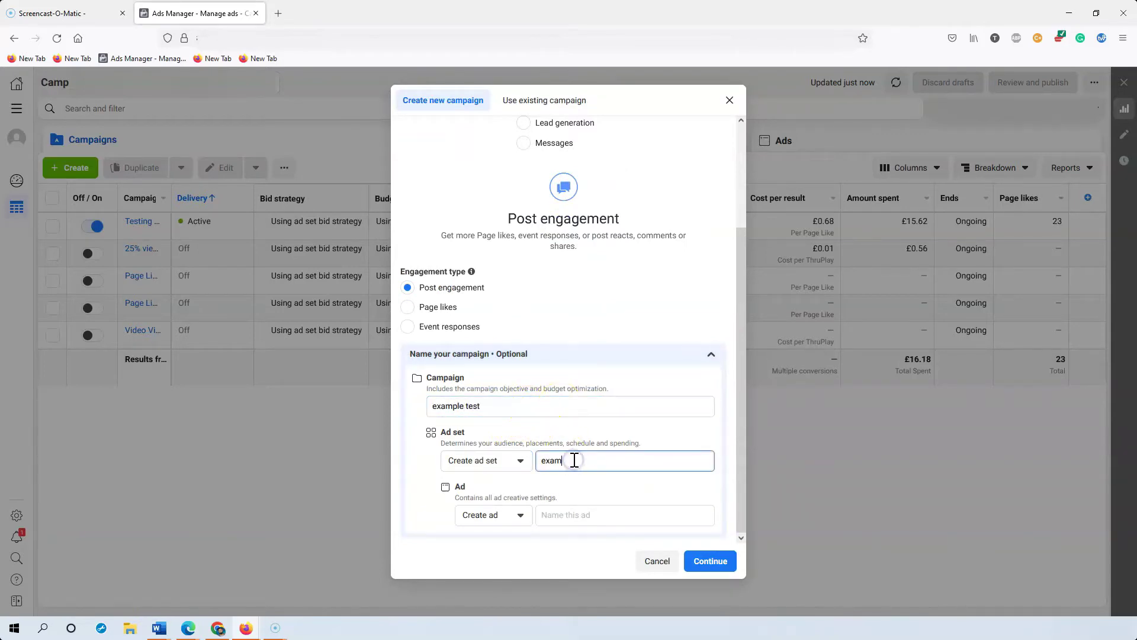
click(578, 512)
text(example test)
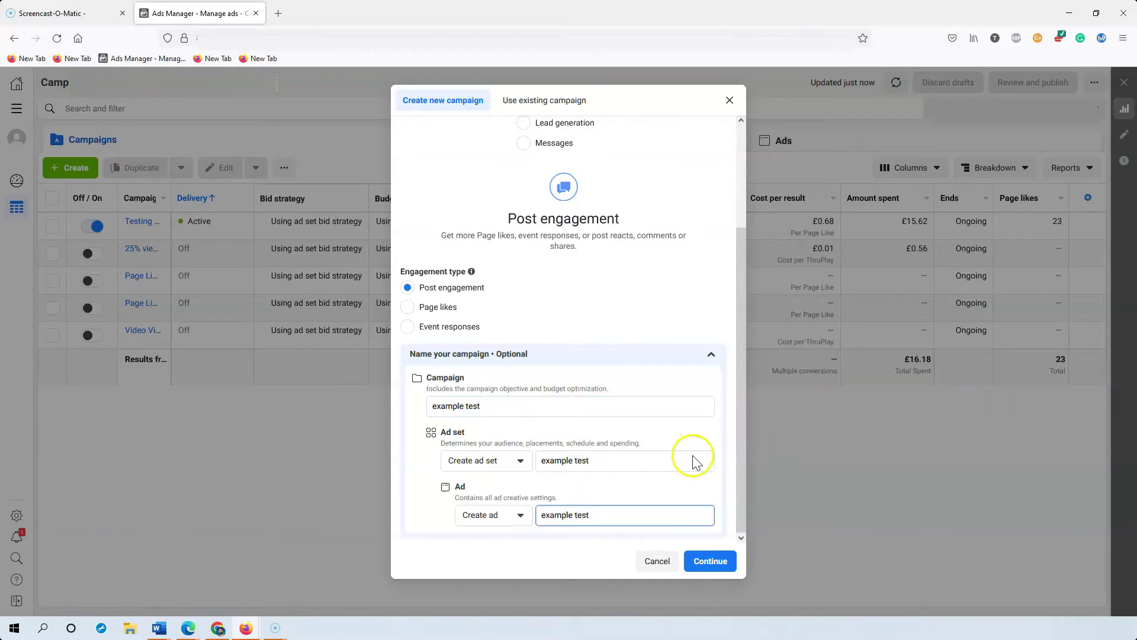
click(699, 562)
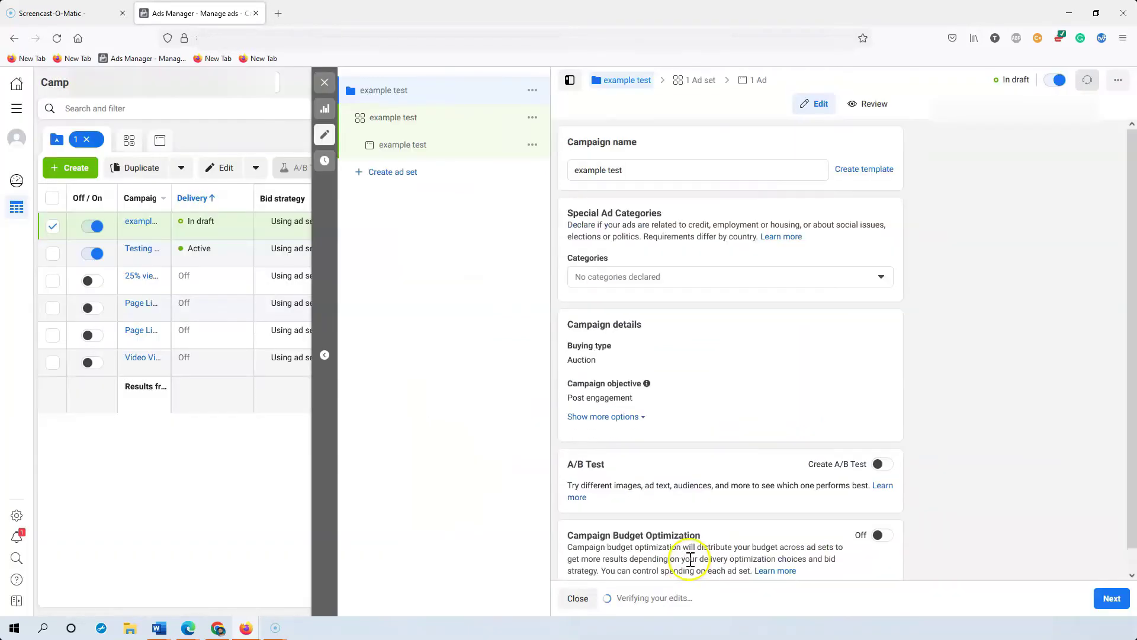
Continue from the campaign settings to the ad set and view the available budget types
scroll(818, 226, down, 1)
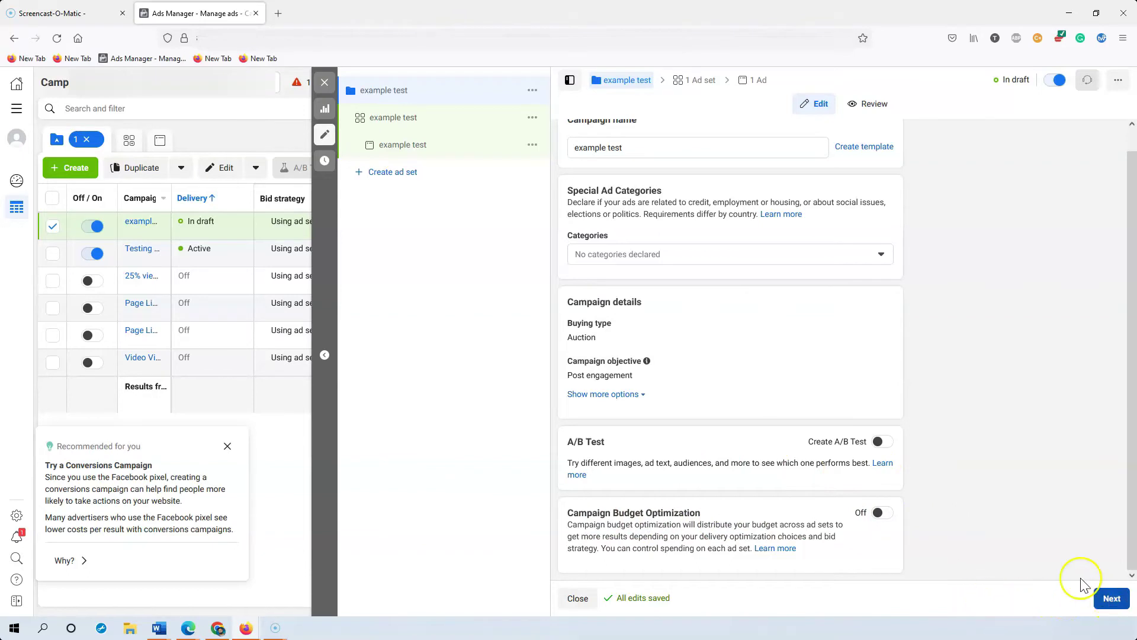
click(1111, 598)
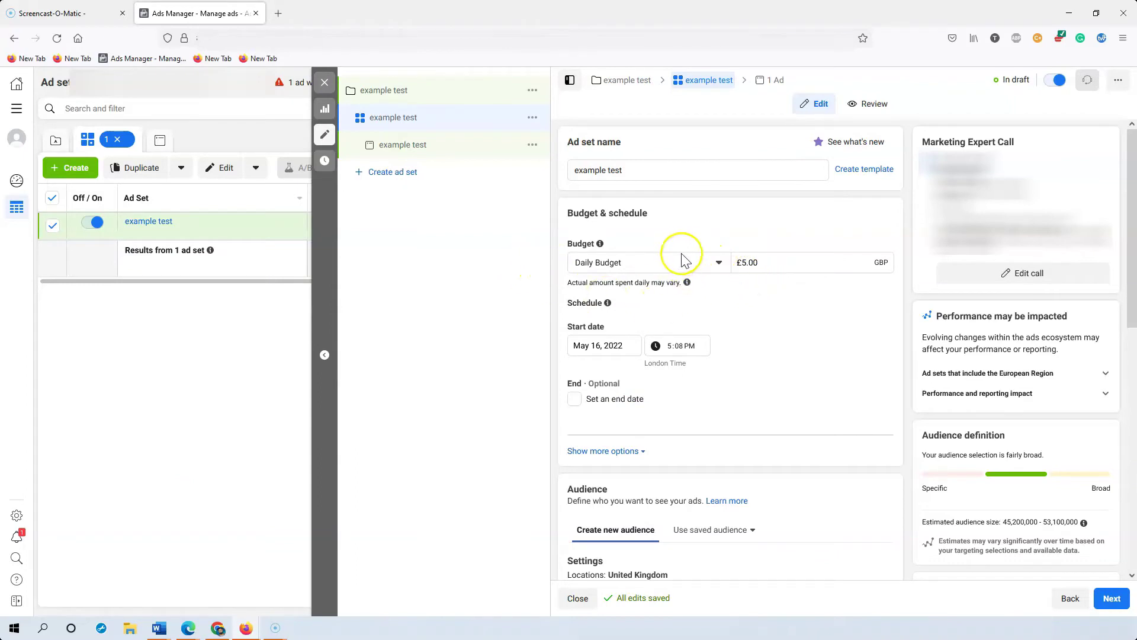
click(719, 262)
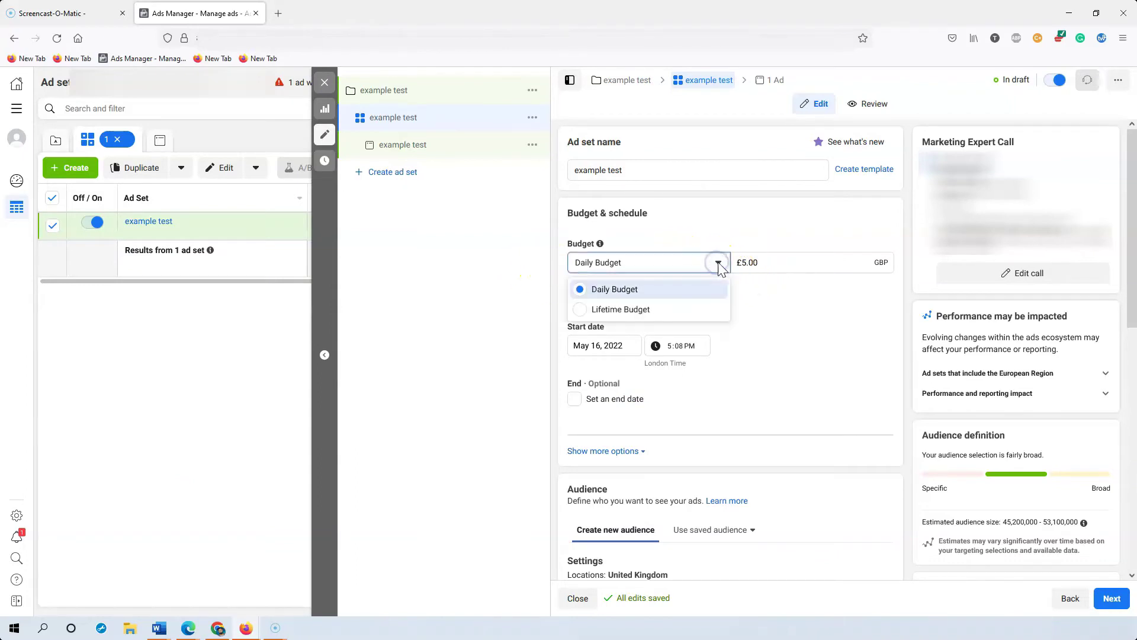
click(811, 309)
Open the new audience's settings for editing and add United States as an included location
scroll(774, 330, down, 2)
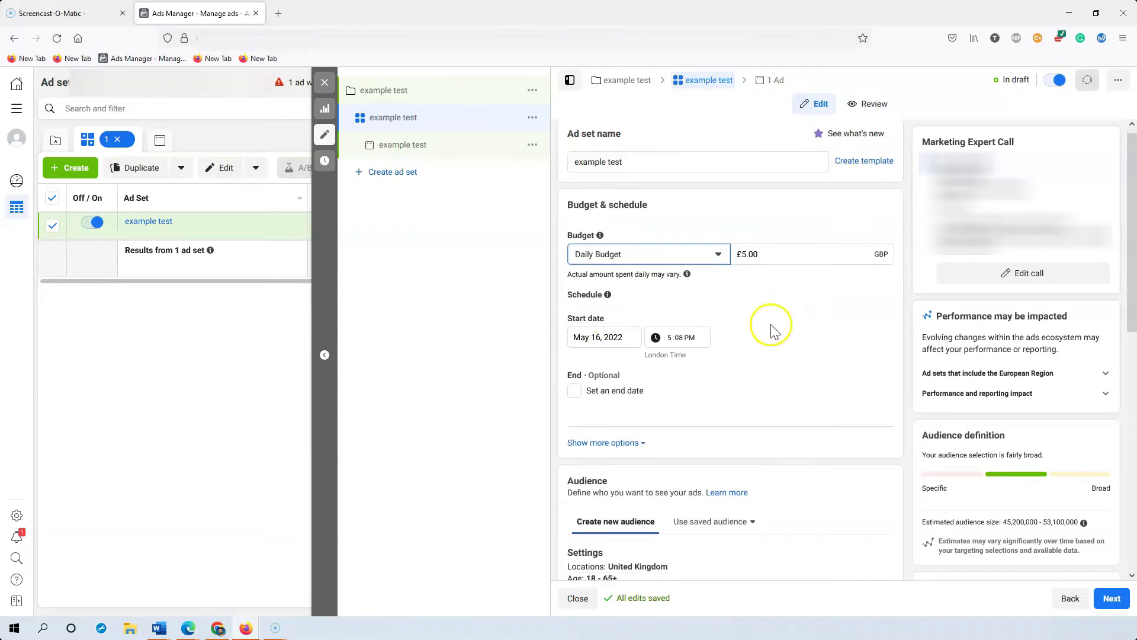
scroll(906, 350, down, 2)
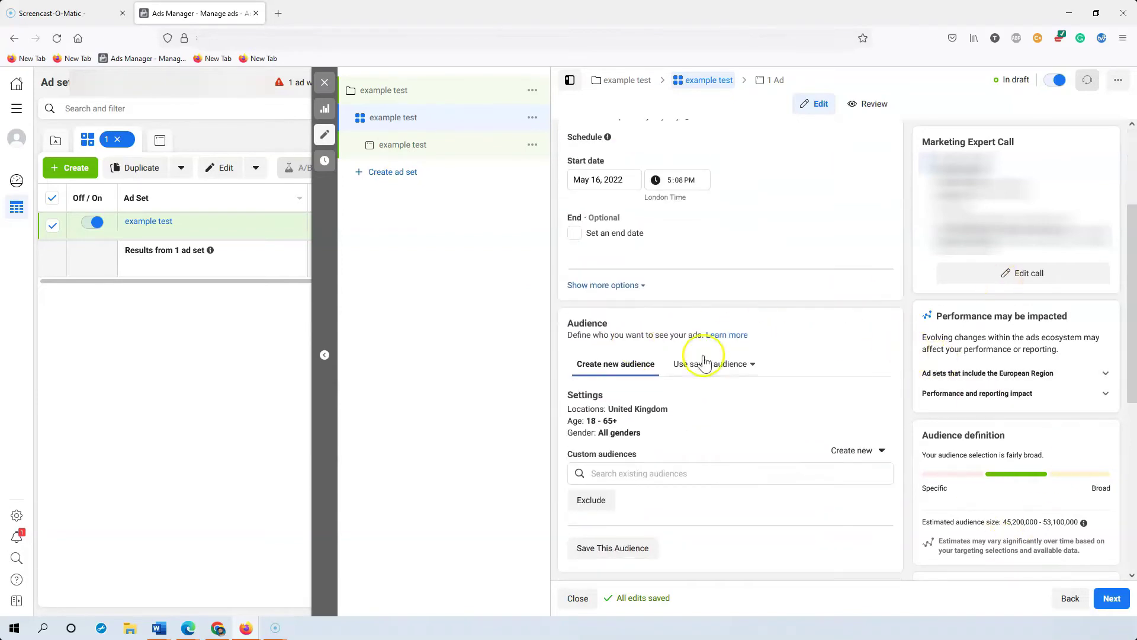
scroll(728, 301, down, 2)
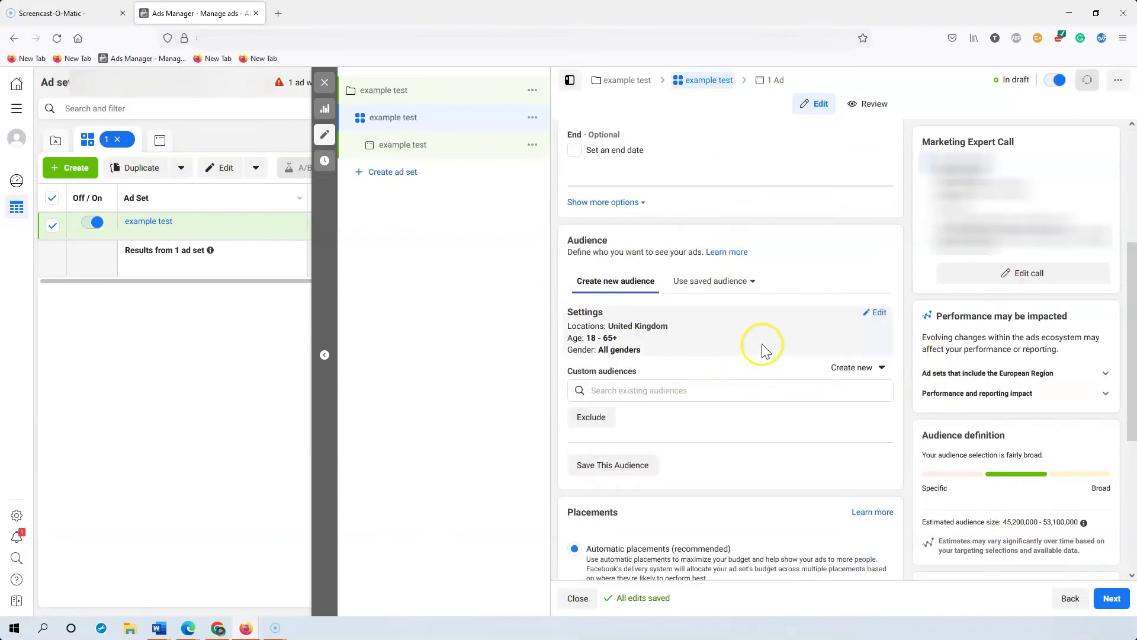
click(876, 314)
scroll(741, 367, down, 2)
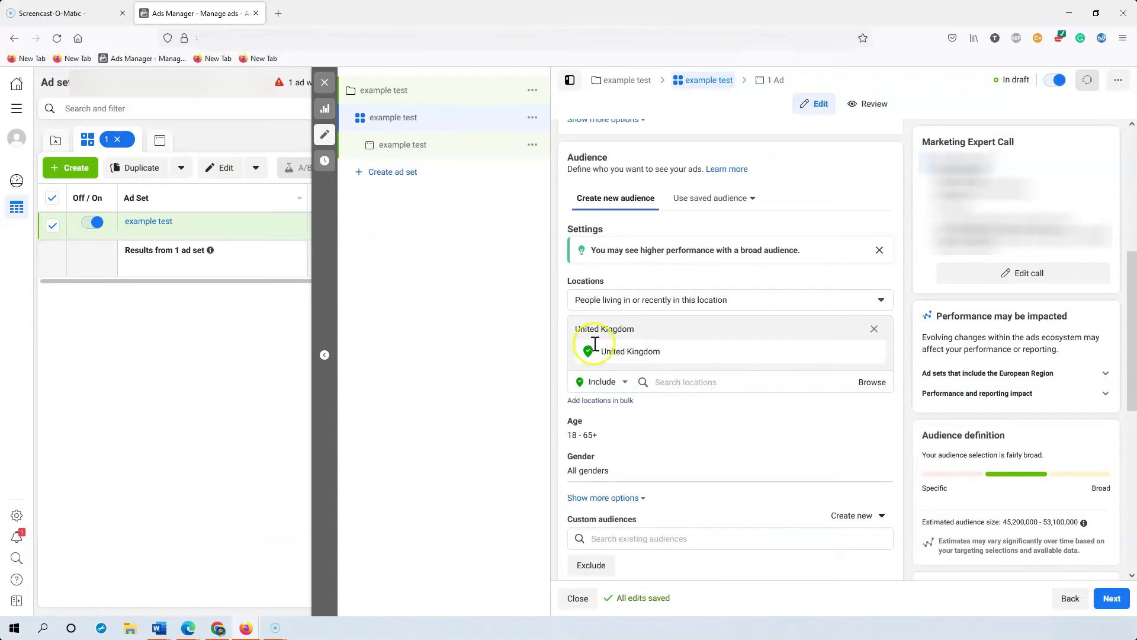
click(698, 382)
text(united states)
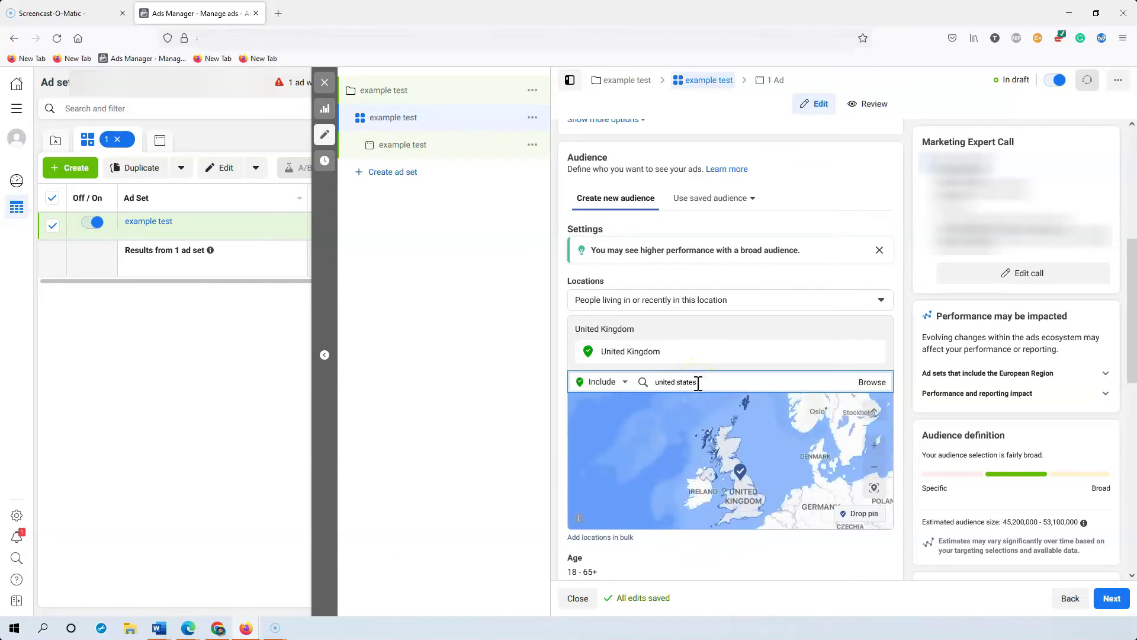
click(692, 409)
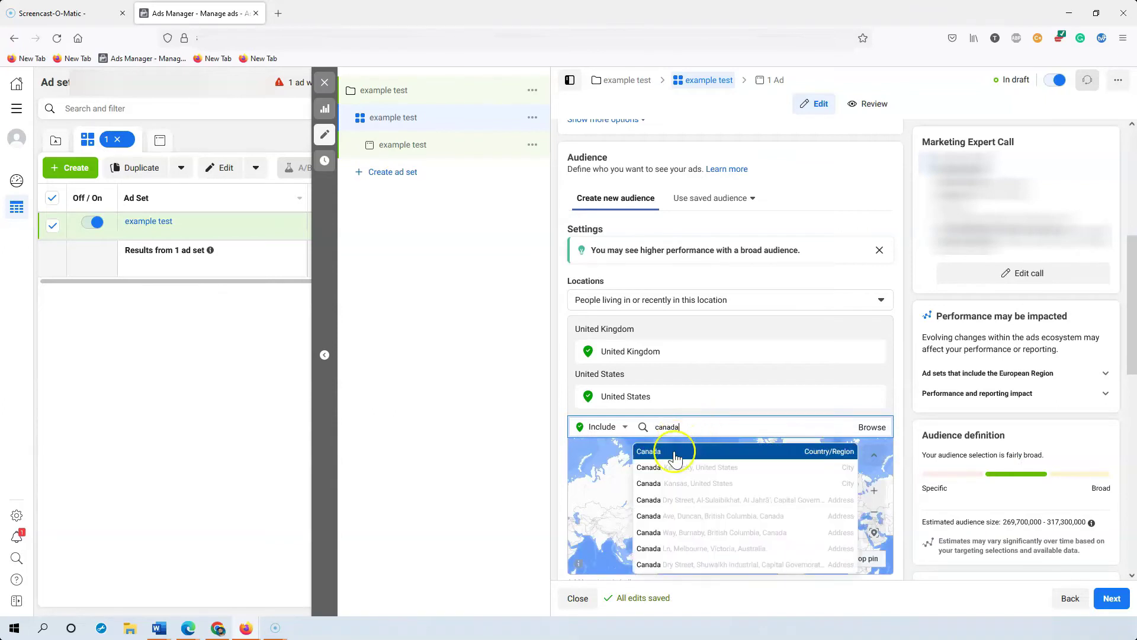
Add Canada, New Zealand and Australia to the audience's included locations
click(674, 441)
text(new zealand)
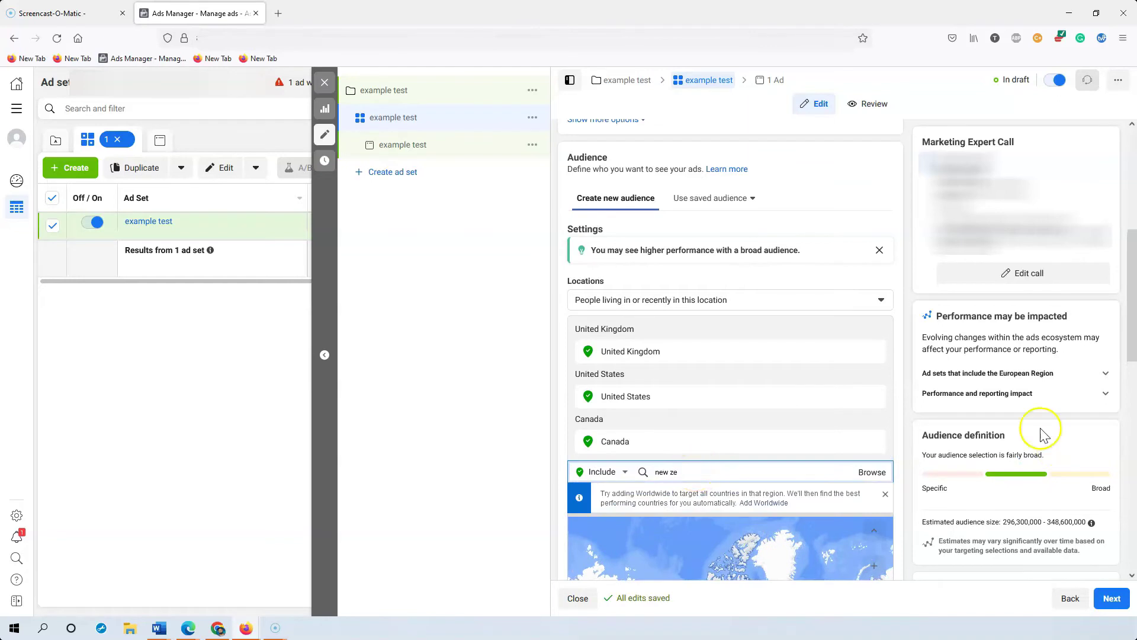
click(807, 421)
text(australia)
click(670, 532)
Expand the additional audience options and open the detailed targeting for editing
scroll(898, 419, down, 6)
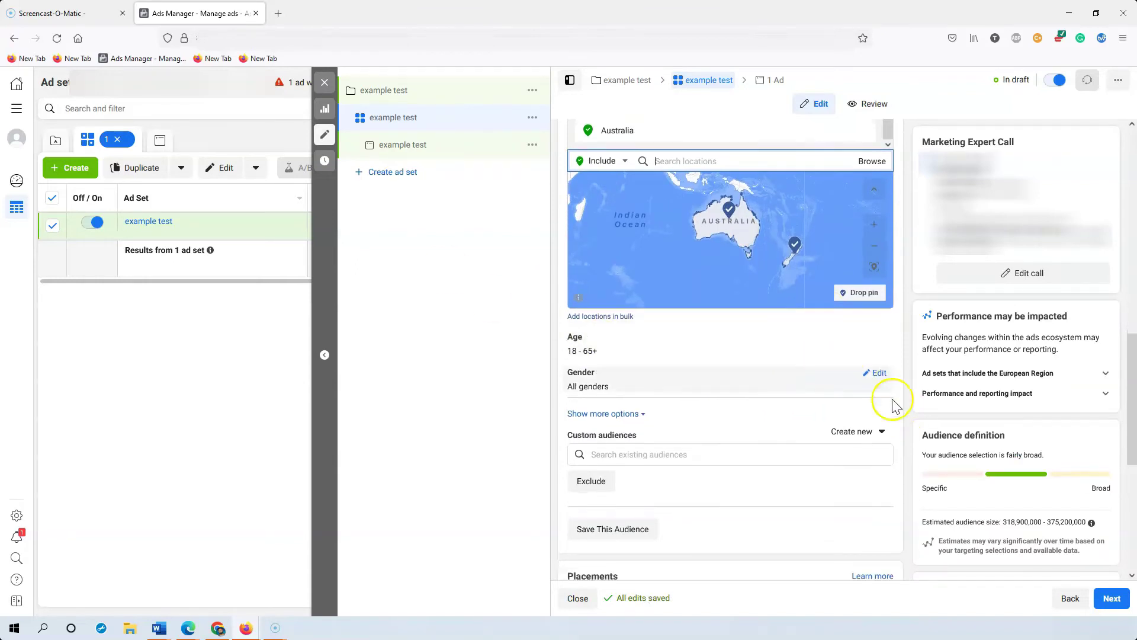
scroll(656, 322, down, 3)
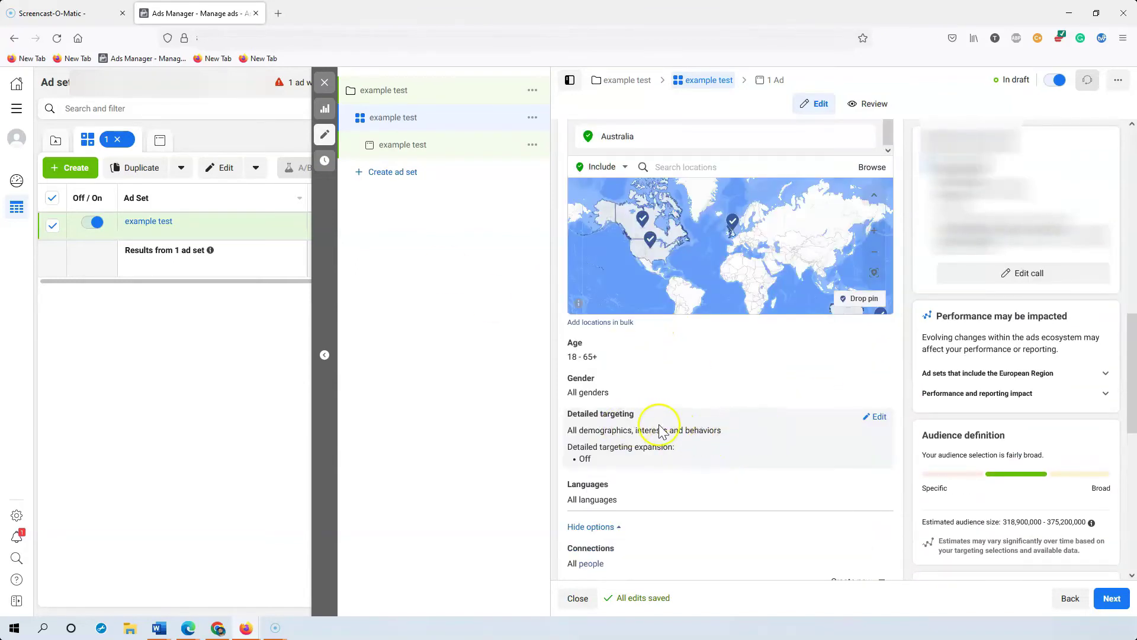
click(876, 418)
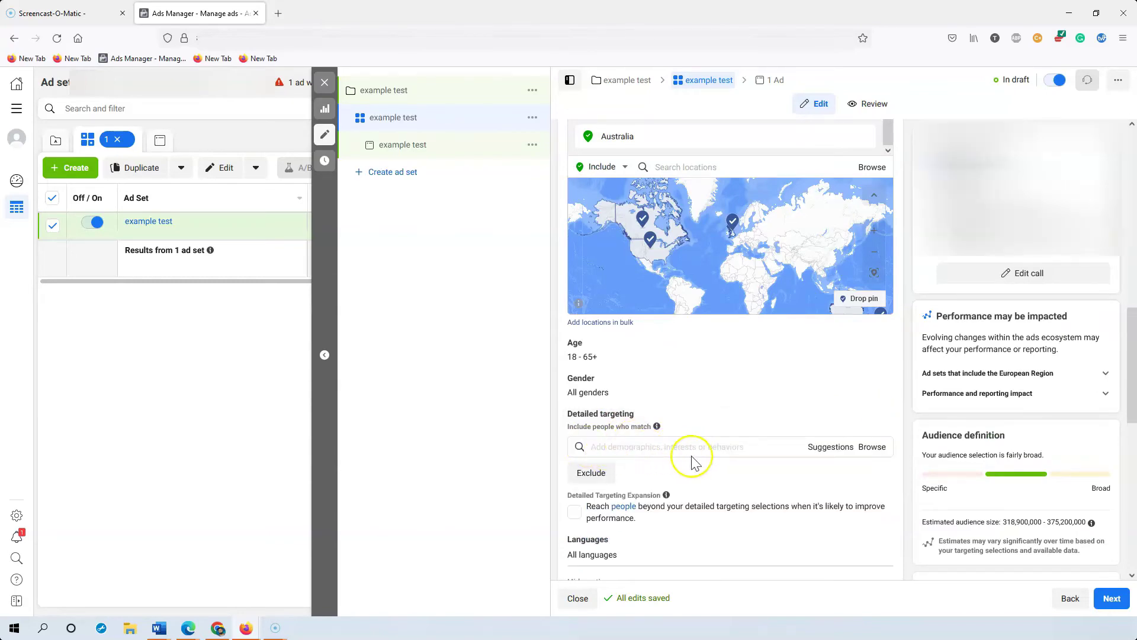
Review the ad set's audience, placement and optimization settings along with the estimated daily results
scroll(871, 414, down, 5)
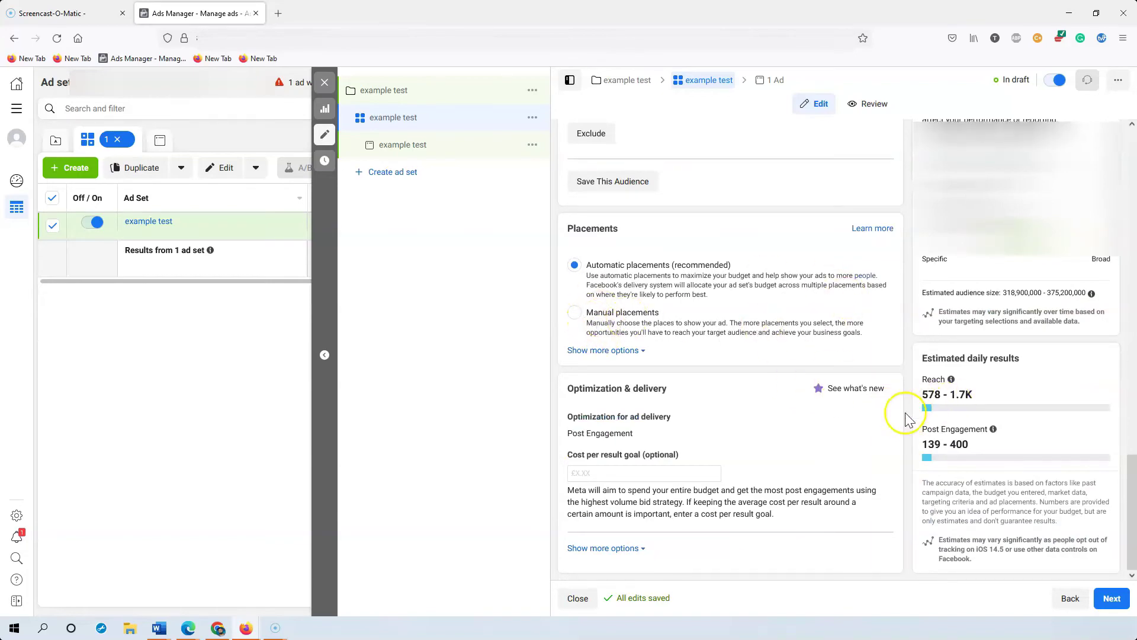
scroll(817, 355, up, 6)
scroll(771, 450, down, 5)
scroll(651, 373, down, 1)
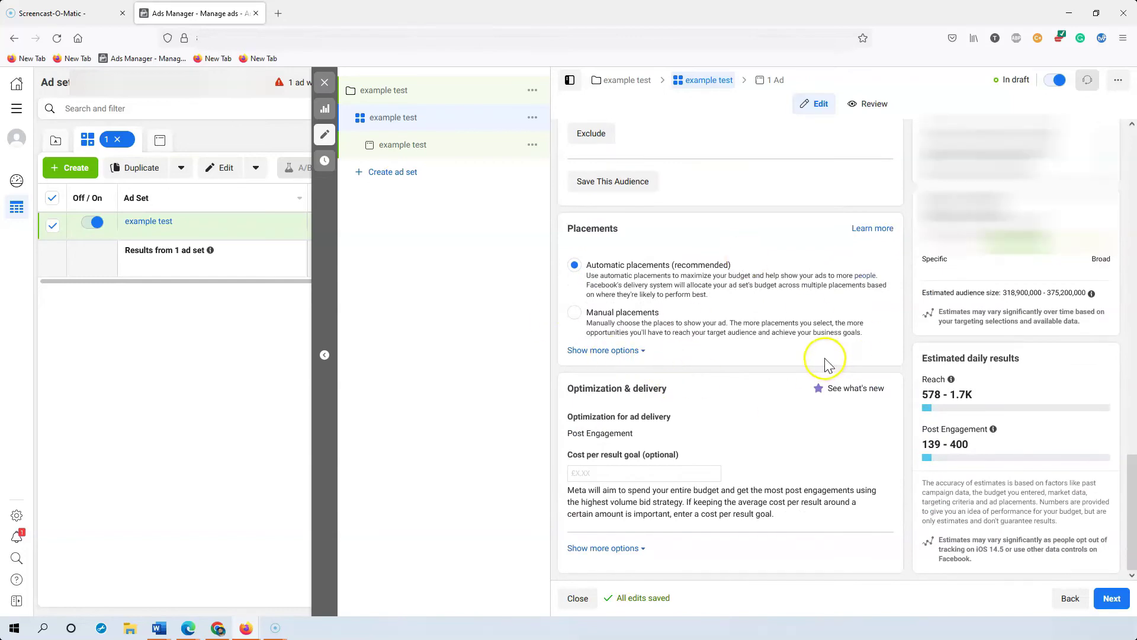
scroll(894, 358, up, 6)
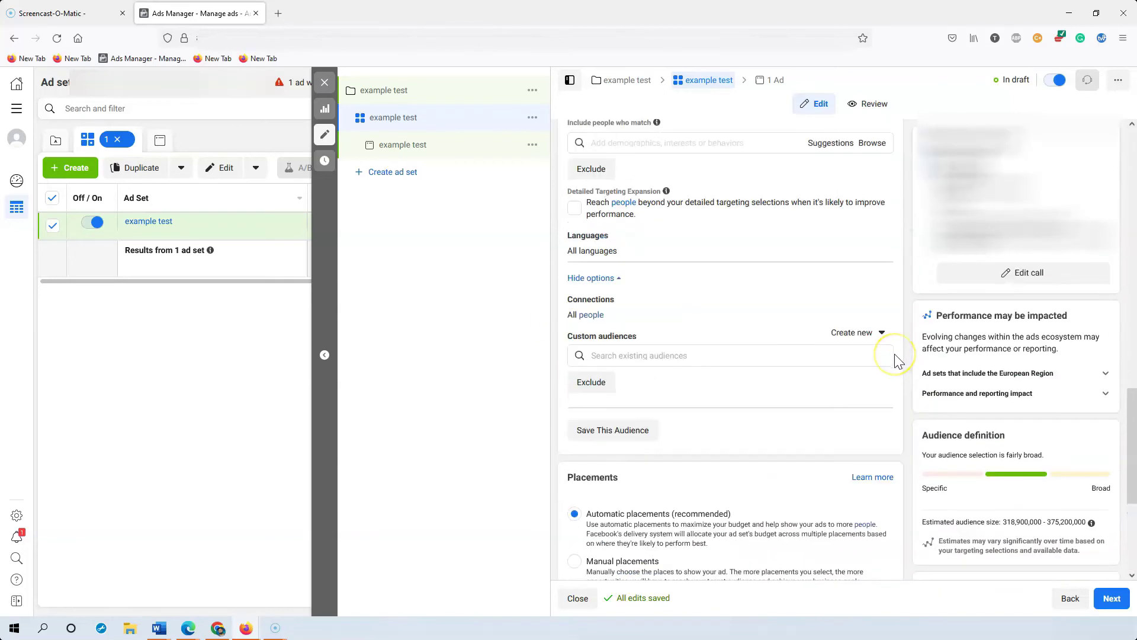
scroll(862, 387, up, 4)
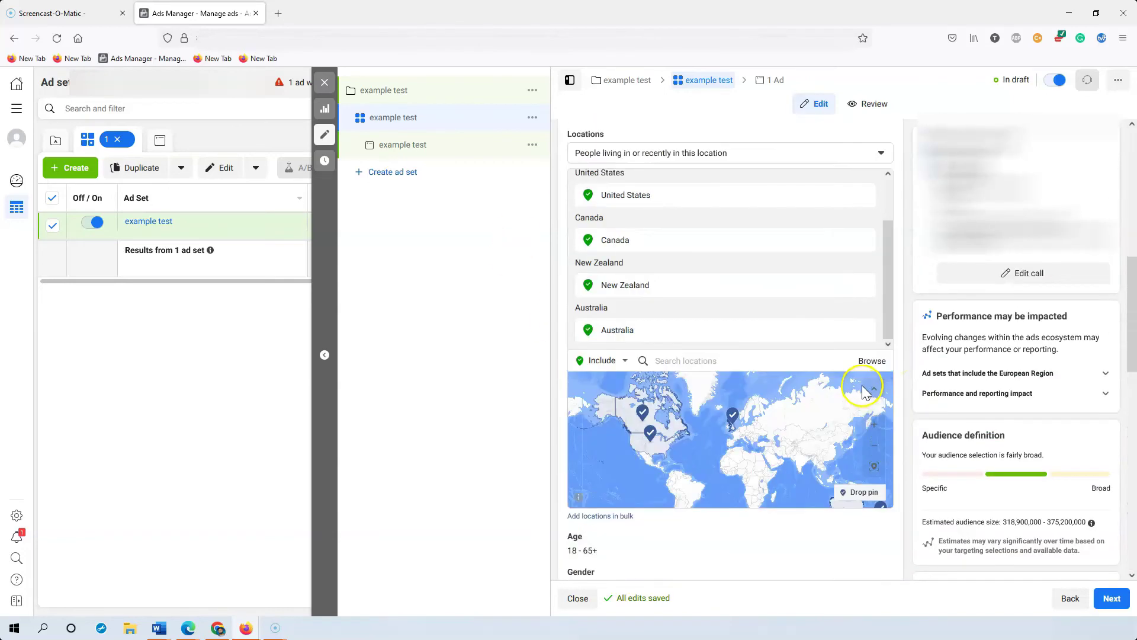
scroll(853, 382, up, 5)
scroll(858, 368, down, 3)
scroll(858, 368, down, 4)
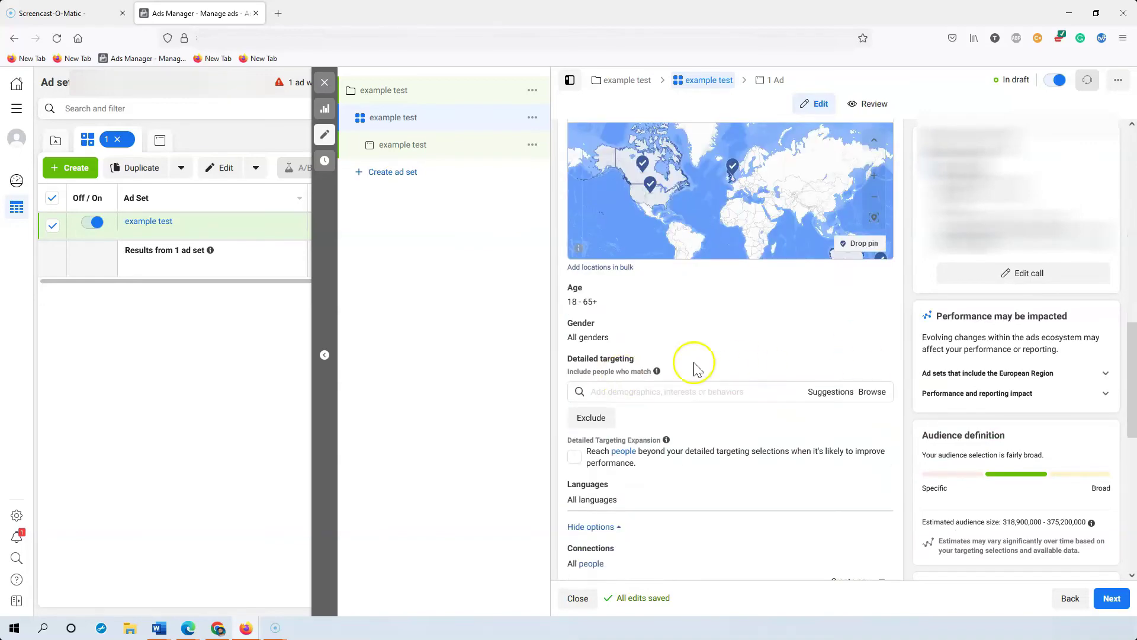
scroll(726, 388, down, 1)
scroll(728, 391, down, 3)
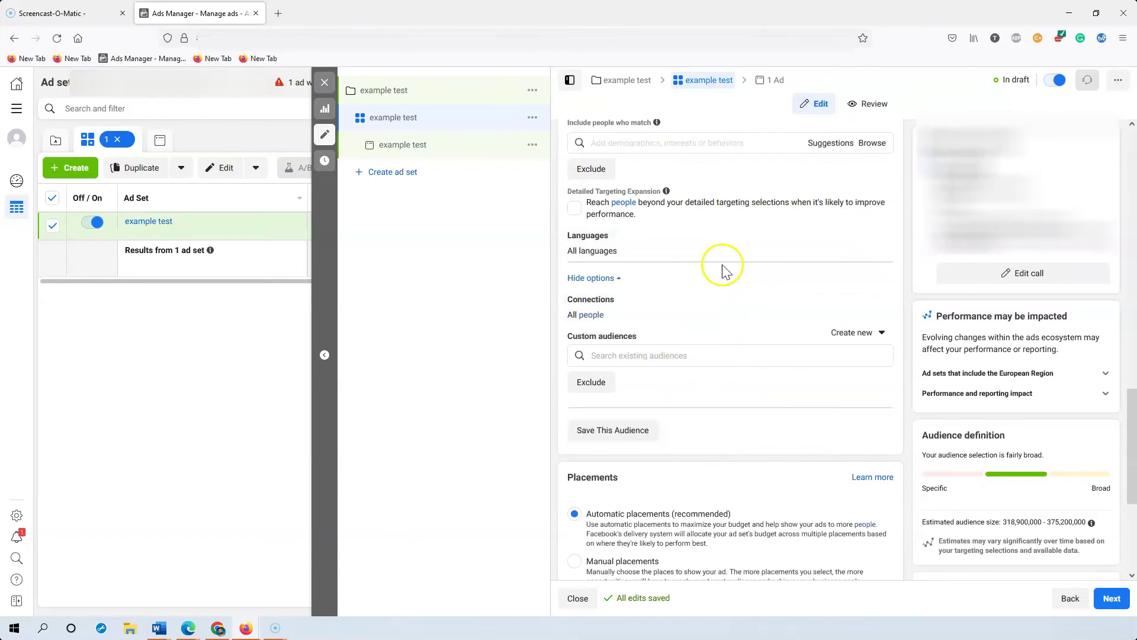
Switch the ad set to manual placements and exclude the Instagram and Audience network platforms
scroll(571, 403, down, 3)
click(759, 413)
scroll(770, 415, down, 2)
click(693, 409)
click(575, 426)
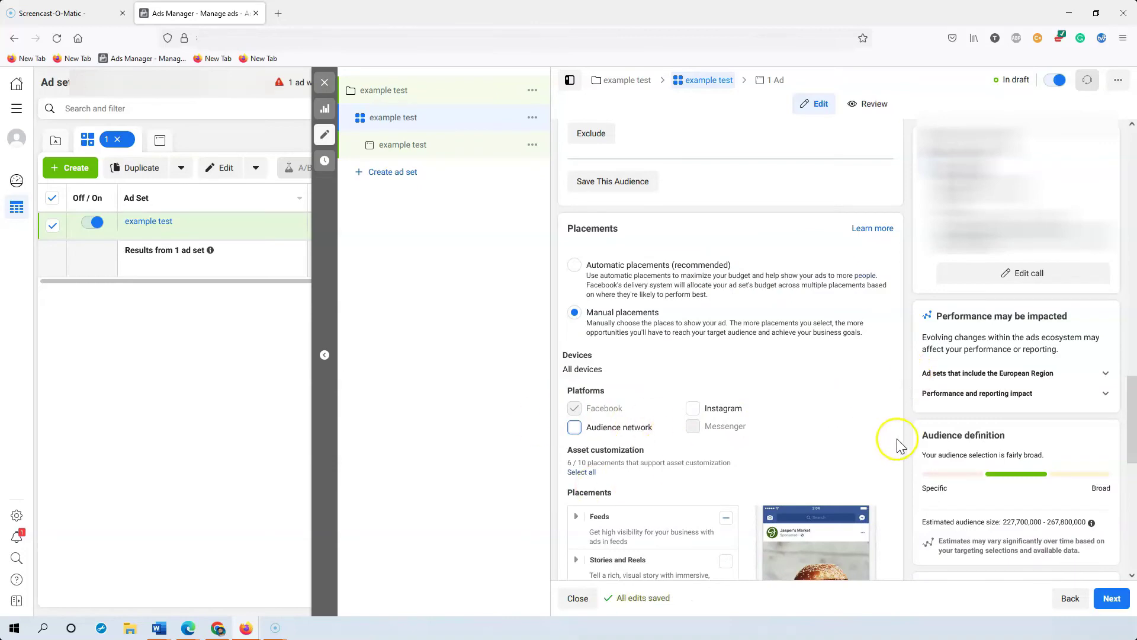
Continue to the ad settings and set the ad setup to Create ad
scroll(893, 442, down, 10)
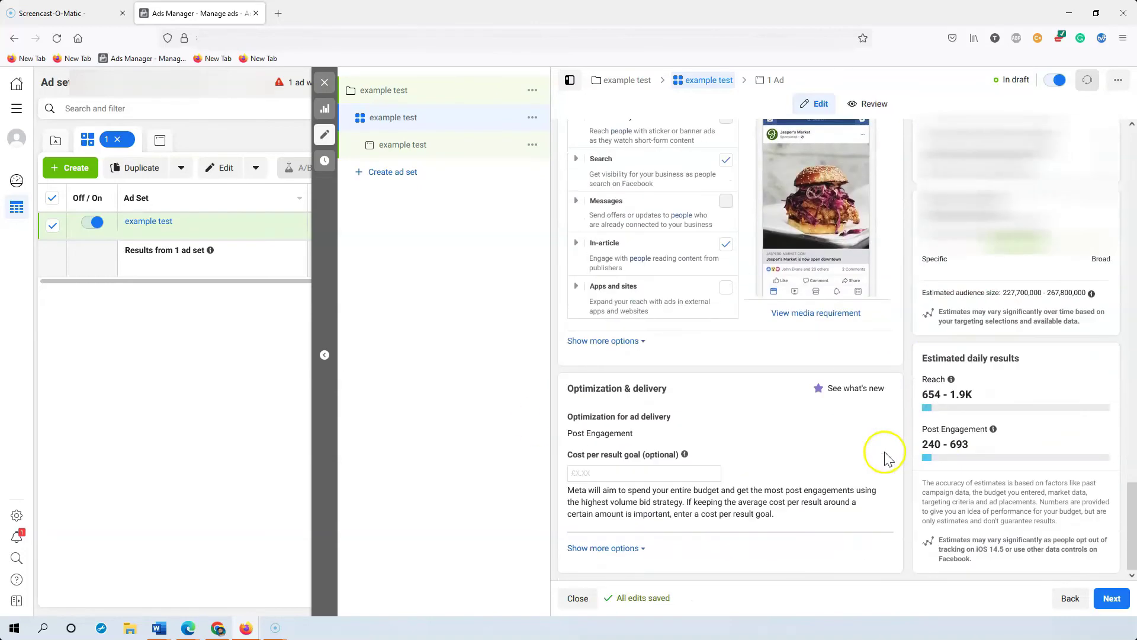
click(1112, 599)
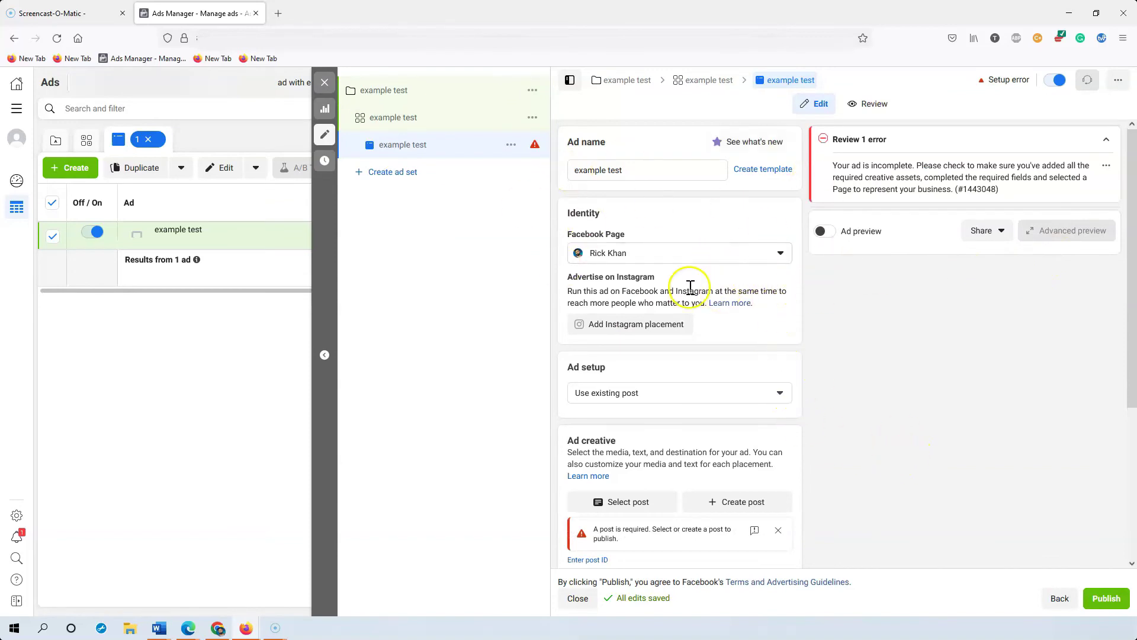
scroll(846, 337, down, 3)
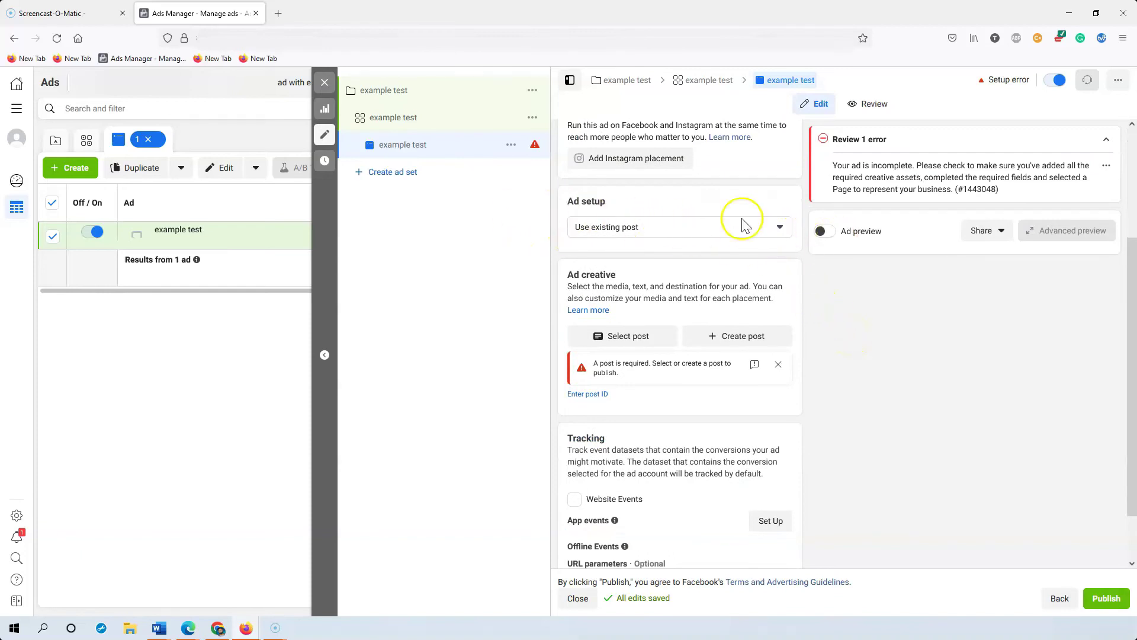
click(779, 228)
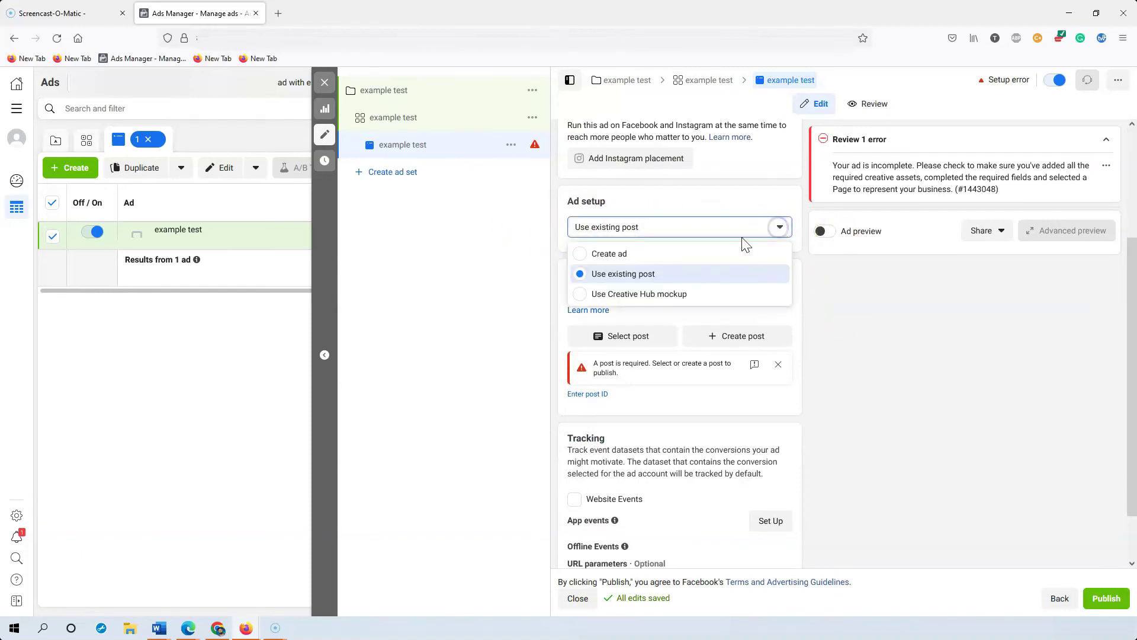
click(625, 260)
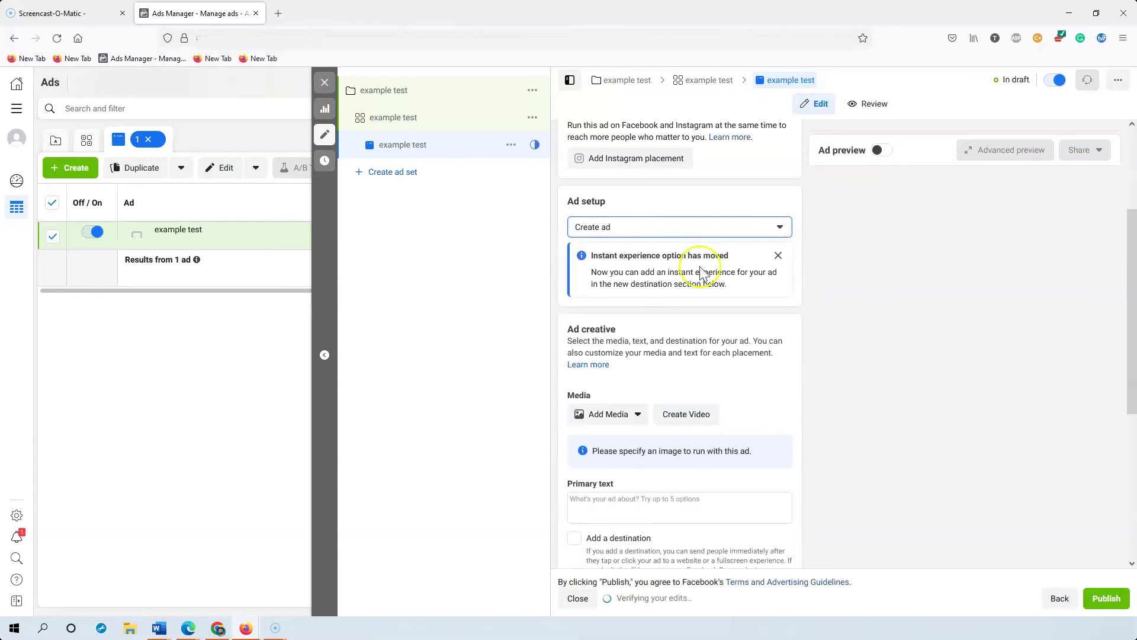
Examine the ad's media, primary text, destination, call to action and tracking fields
scroll(628, 423, down, 2)
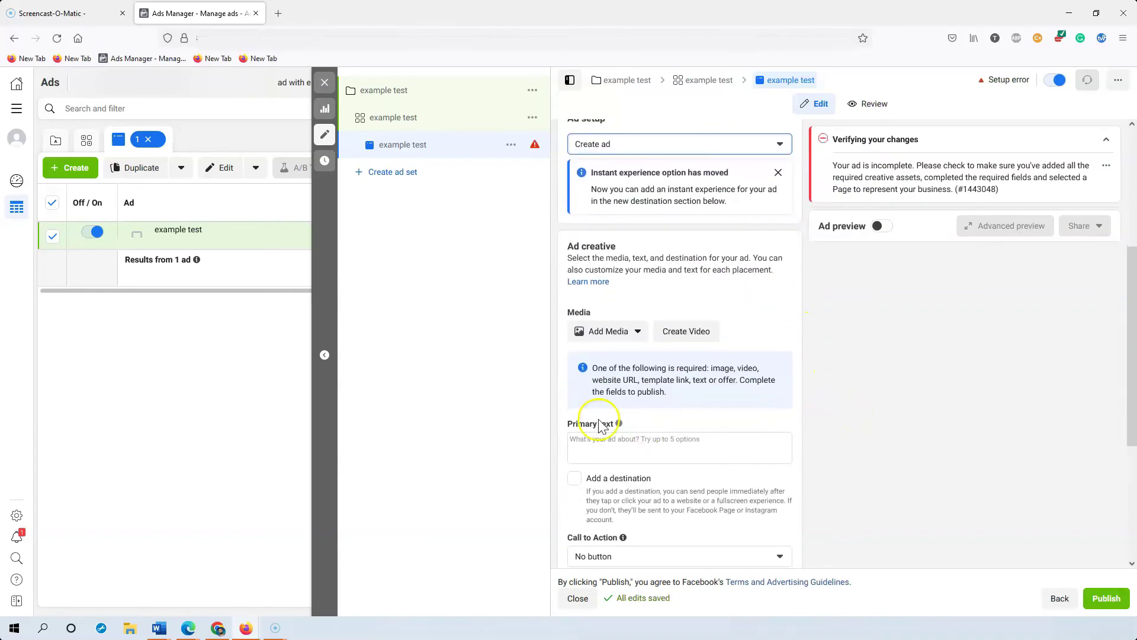
scroll(843, 446, down, 3)
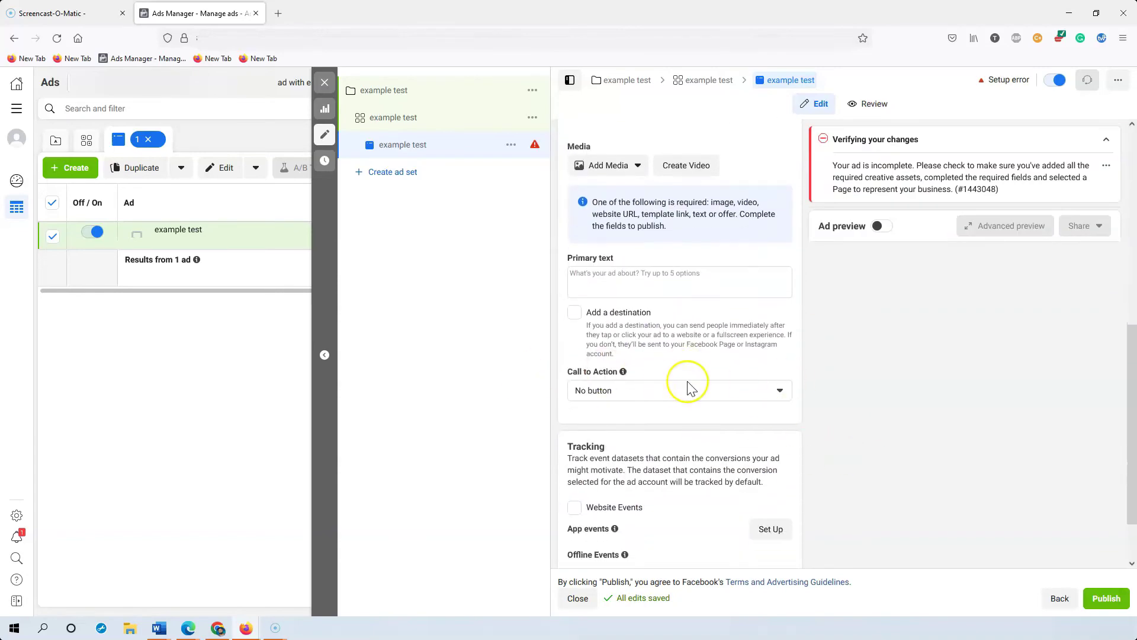
scroll(805, 397, down, 2)
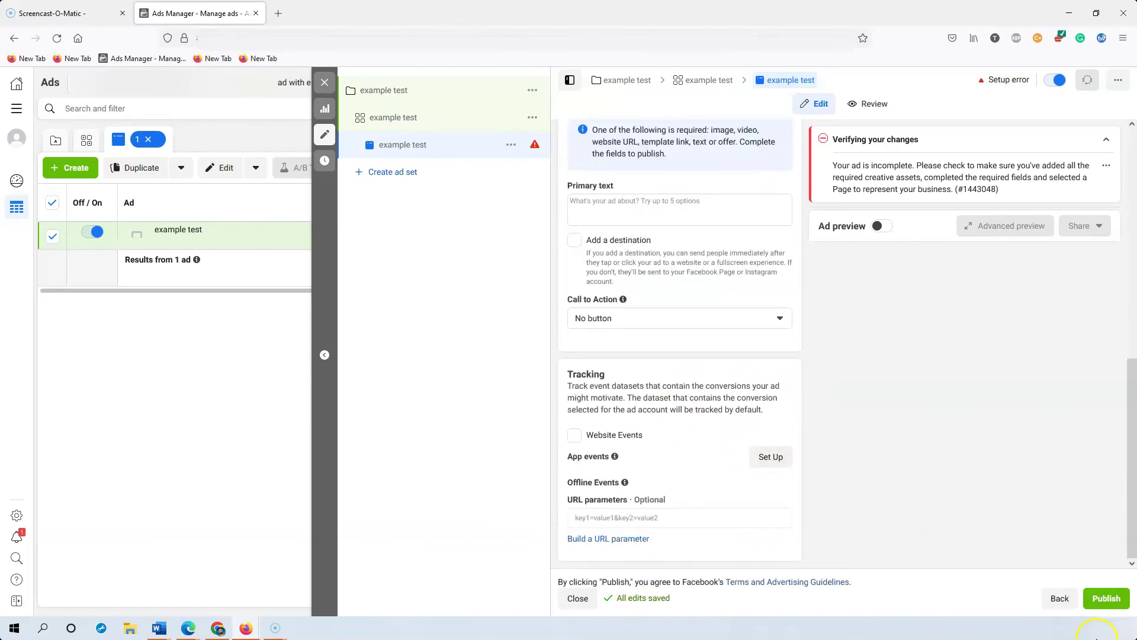
scroll(741, 421, up, 7)
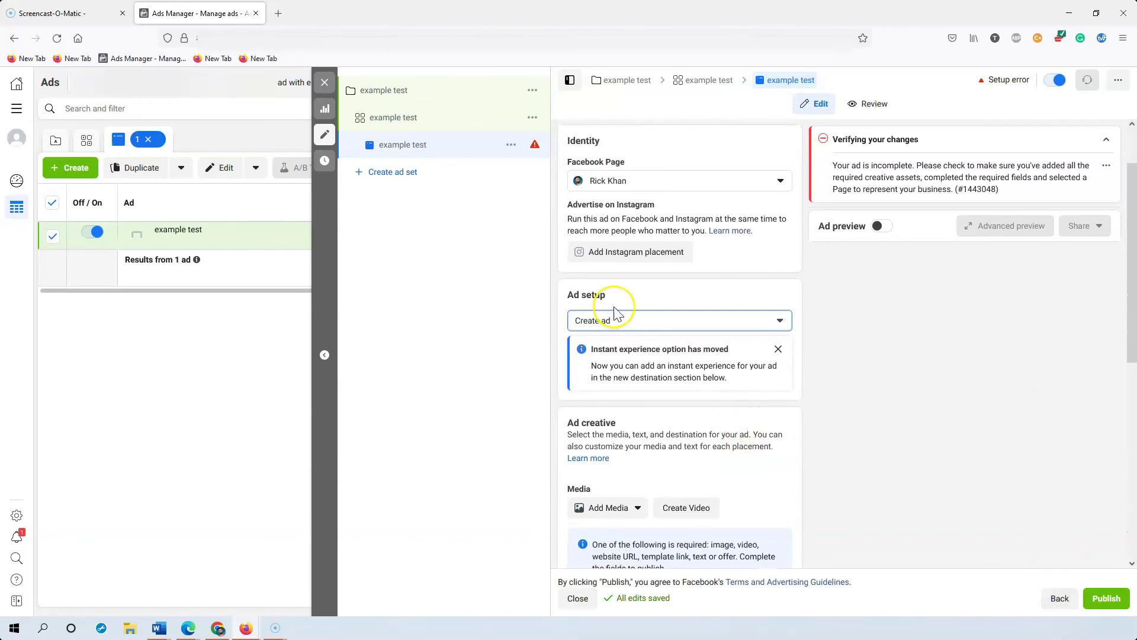
Set the ad setup to Use existing post and choose the Facebook post starting "You MUST learn the DO's and DONT's when running Facebook Ads"
click(724, 333)
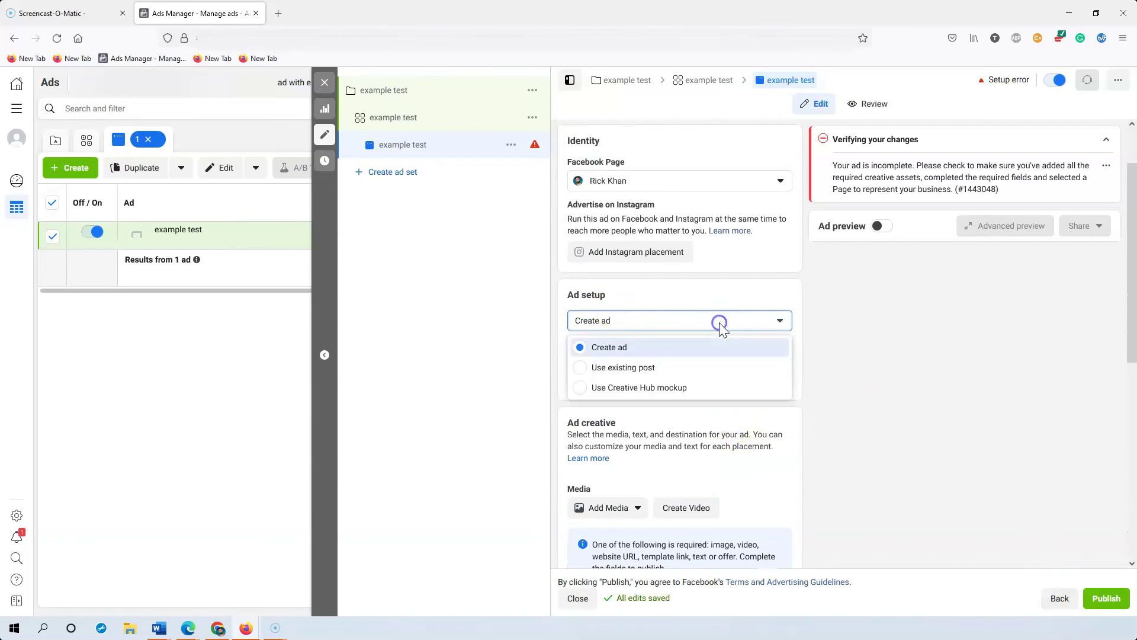
click(654, 368)
scroll(646, 308, down, 3)
click(611, 274)
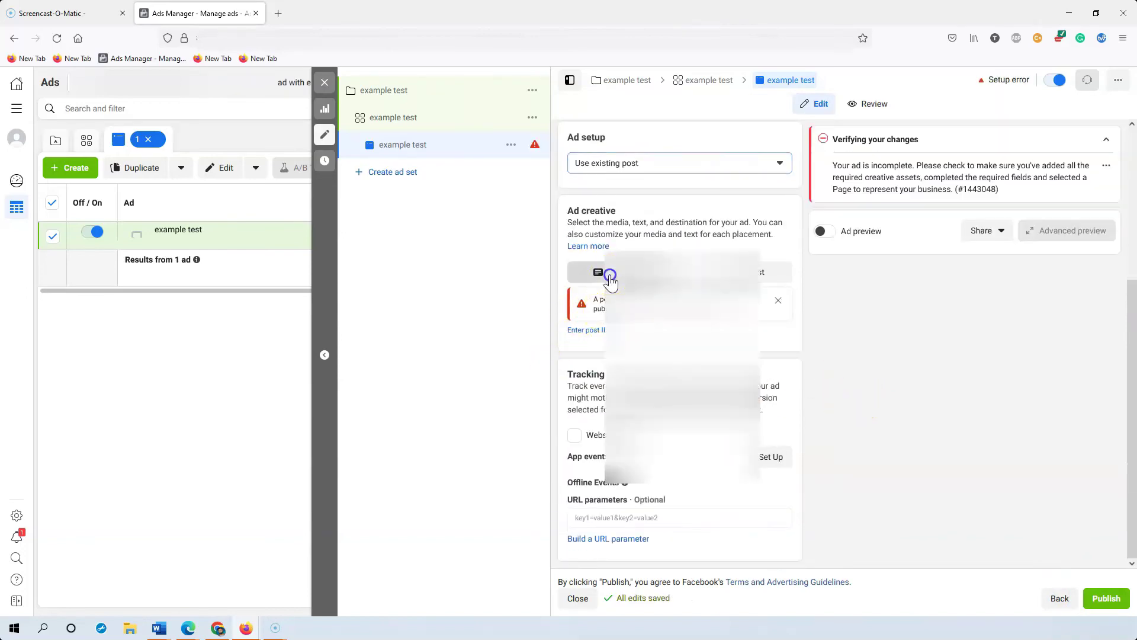
scroll(467, 337, down, 5)
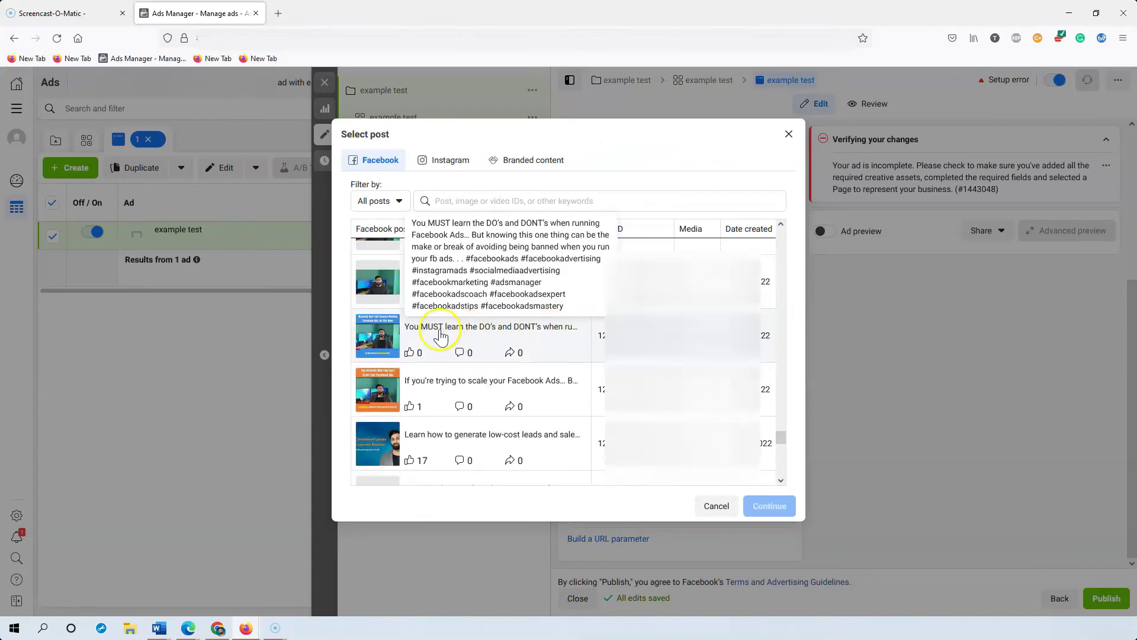
click(410, 336)
click(783, 511)
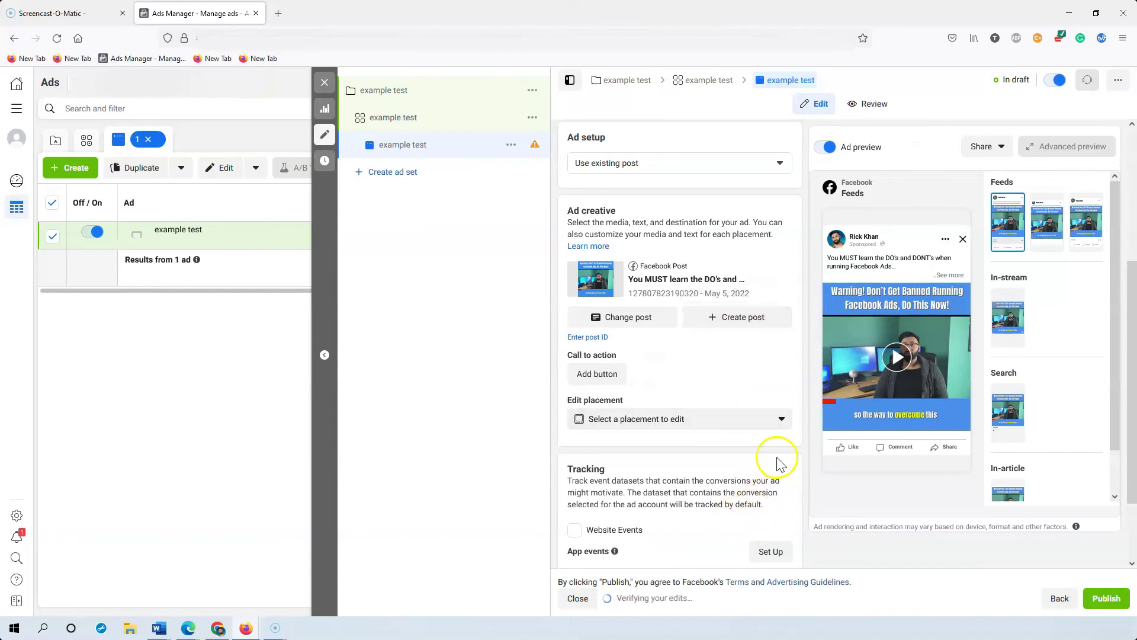
Look over the ad's call to action and tracking fields and the campaign's objective, A/B test and budget optimization settings
scroll(779, 465, down, 3)
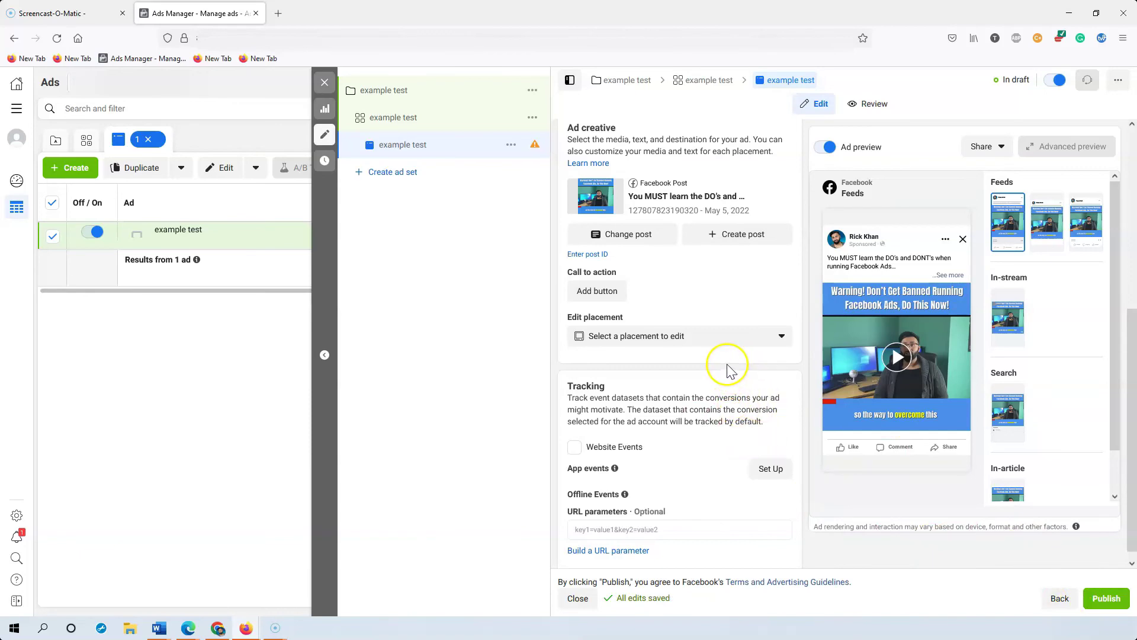
scroll(728, 367, up, 5)
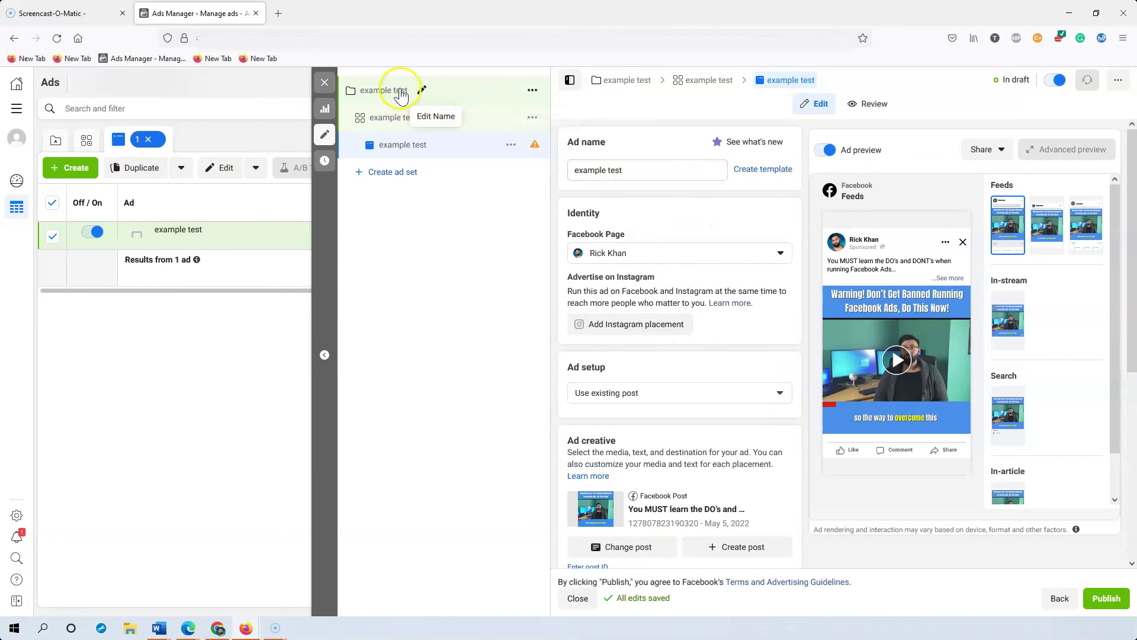
click(514, 90)
scroll(898, 367, down, 1)
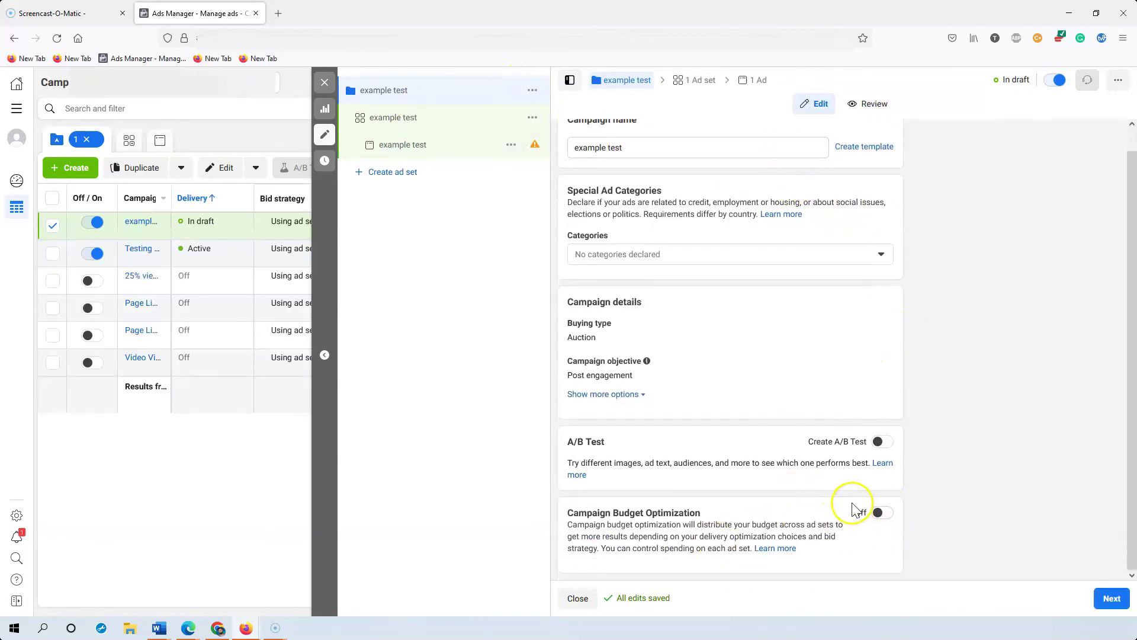
Review the ad set's budget, locations, detailed targeting, custom audiences and manual placements
click(386, 121)
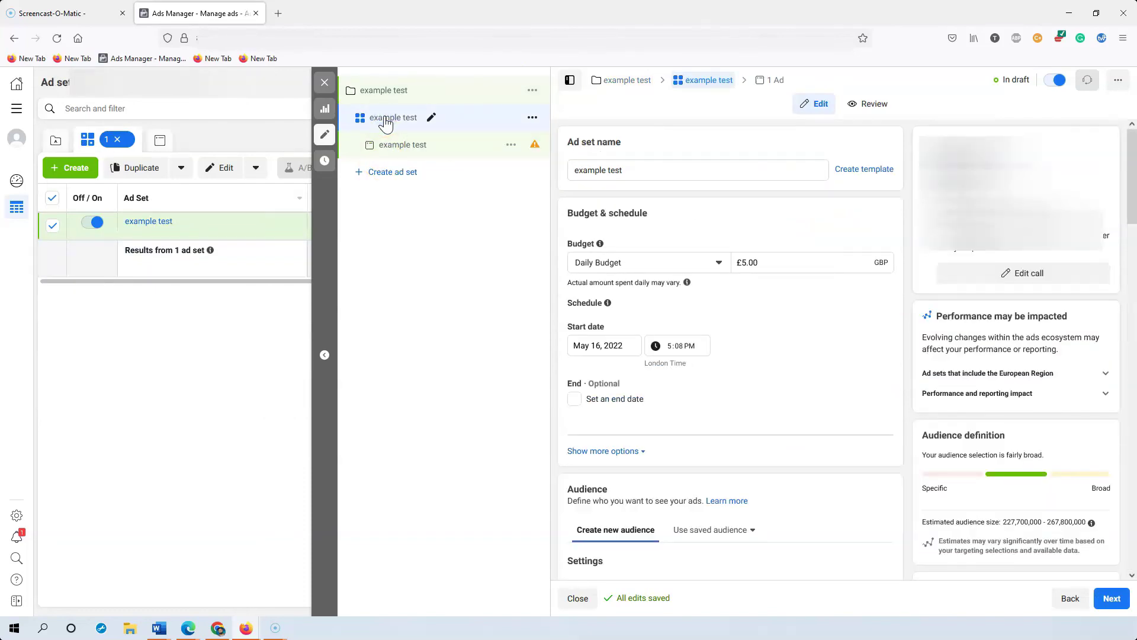
scroll(877, 314, down, 5)
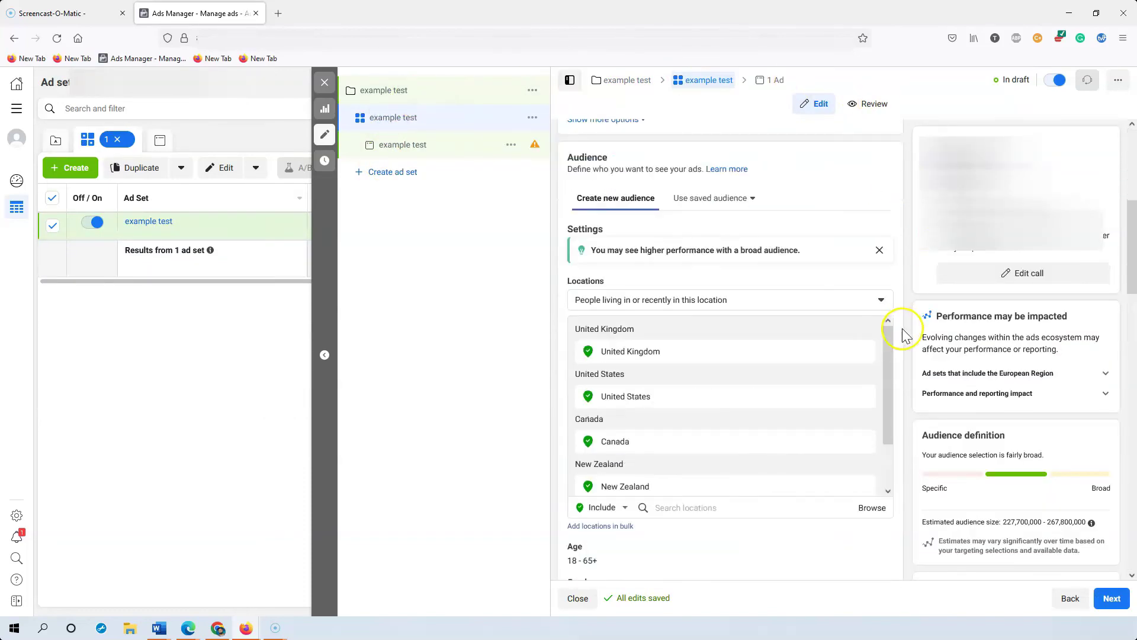
scroll(722, 366, down, 1)
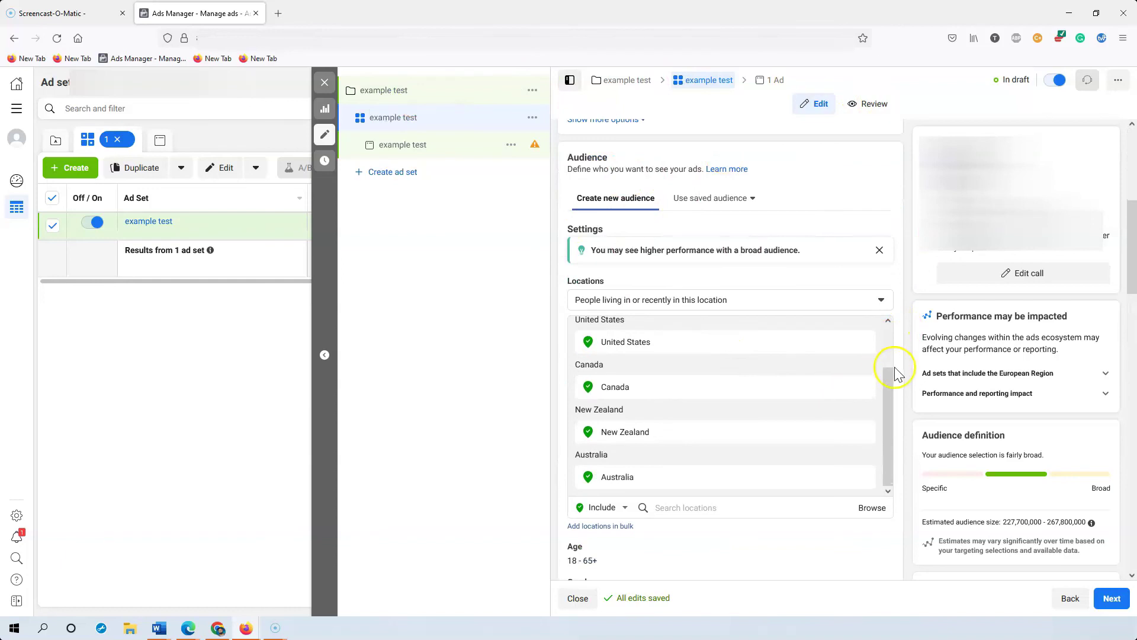
scroll(881, 372, down, 4)
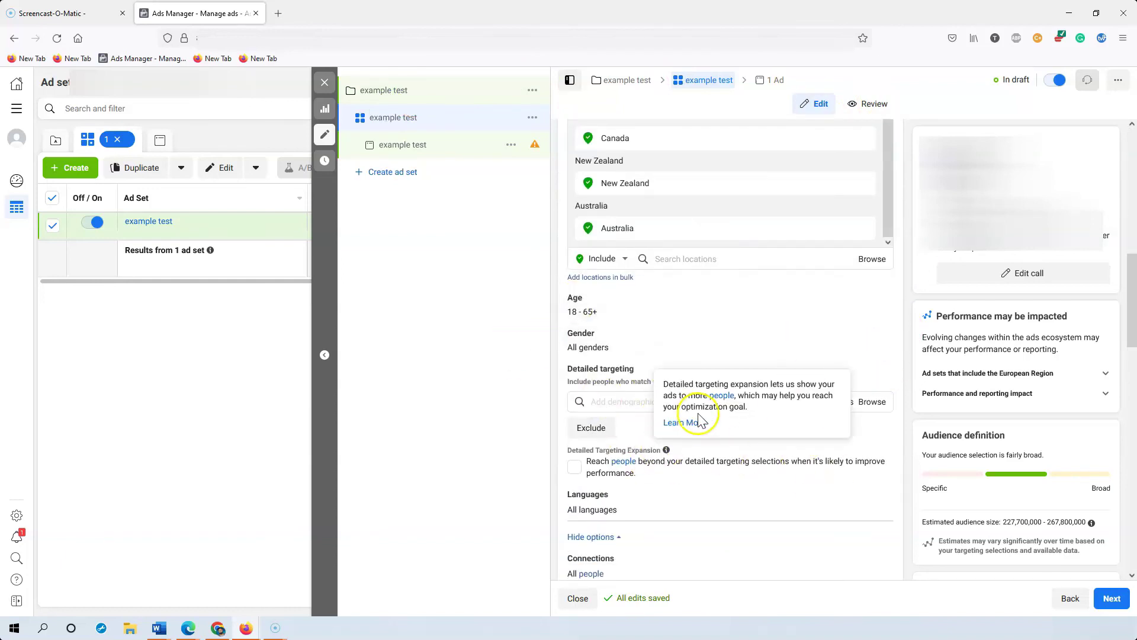
click(624, 403)
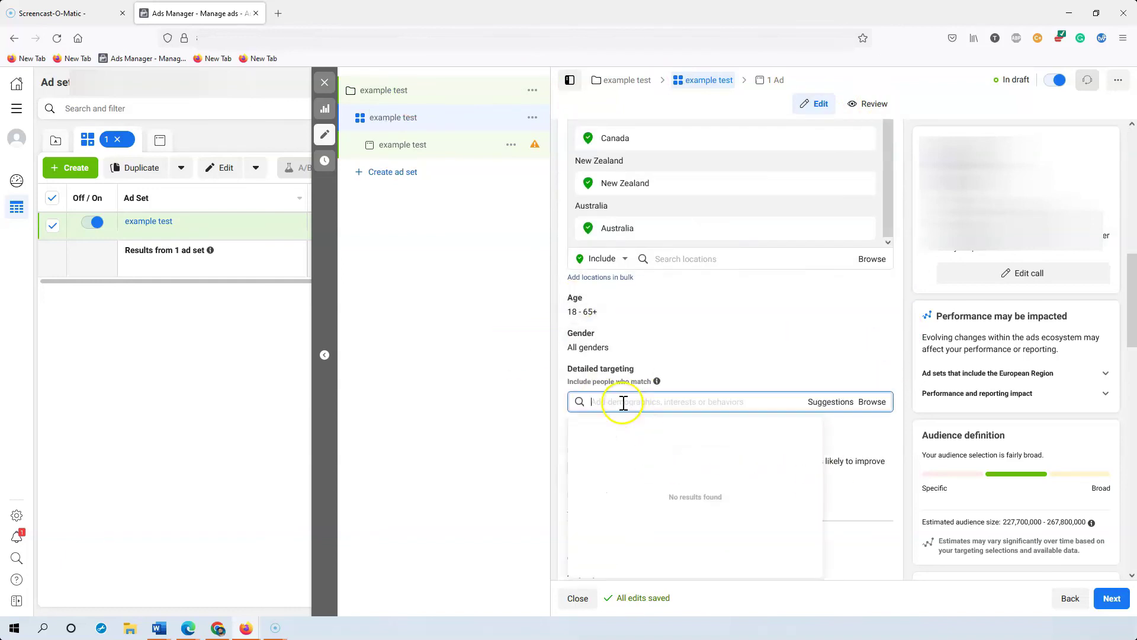
click(898, 385)
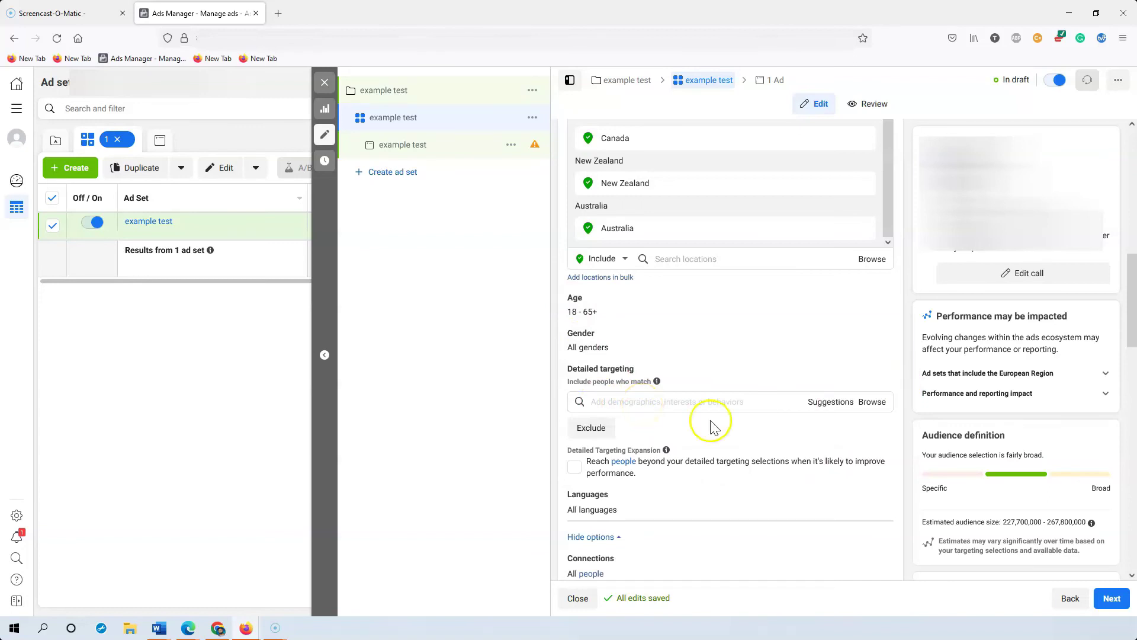
scroll(750, 401, down, 7)
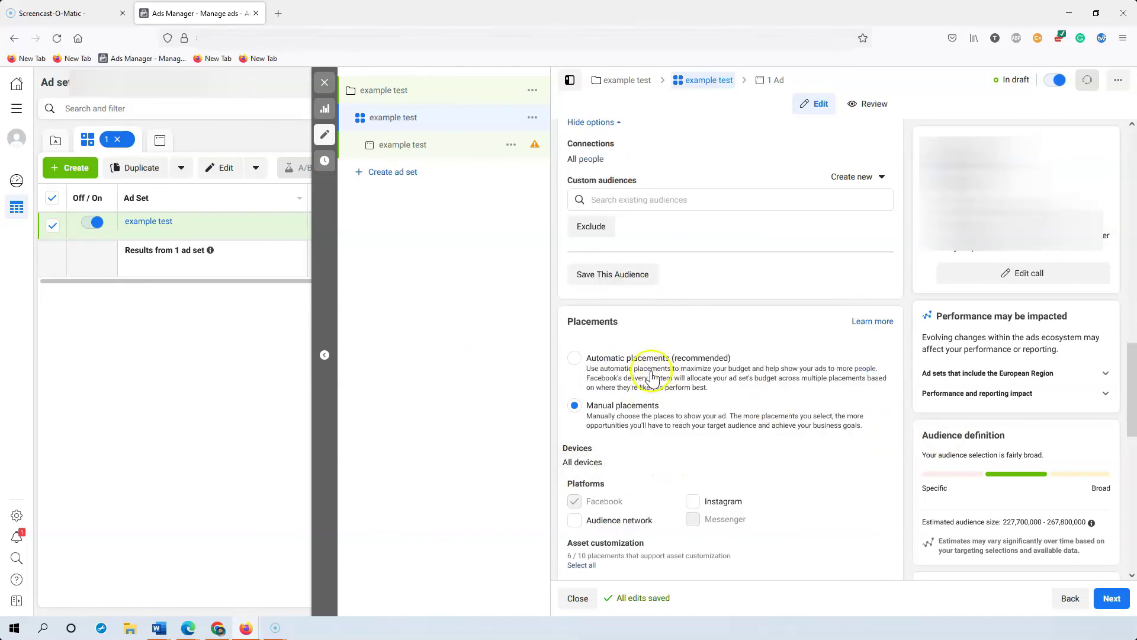
scroll(734, 397, down, 3)
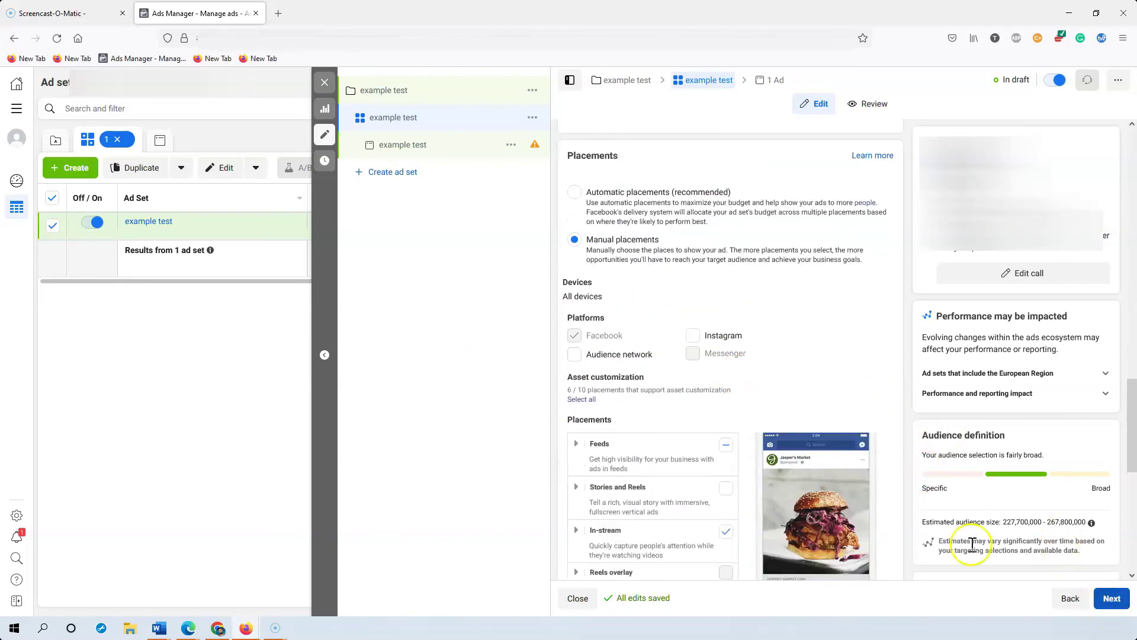
Return to the example test ad and check its existing-post creative, call to action option and feed preview
click(426, 153)
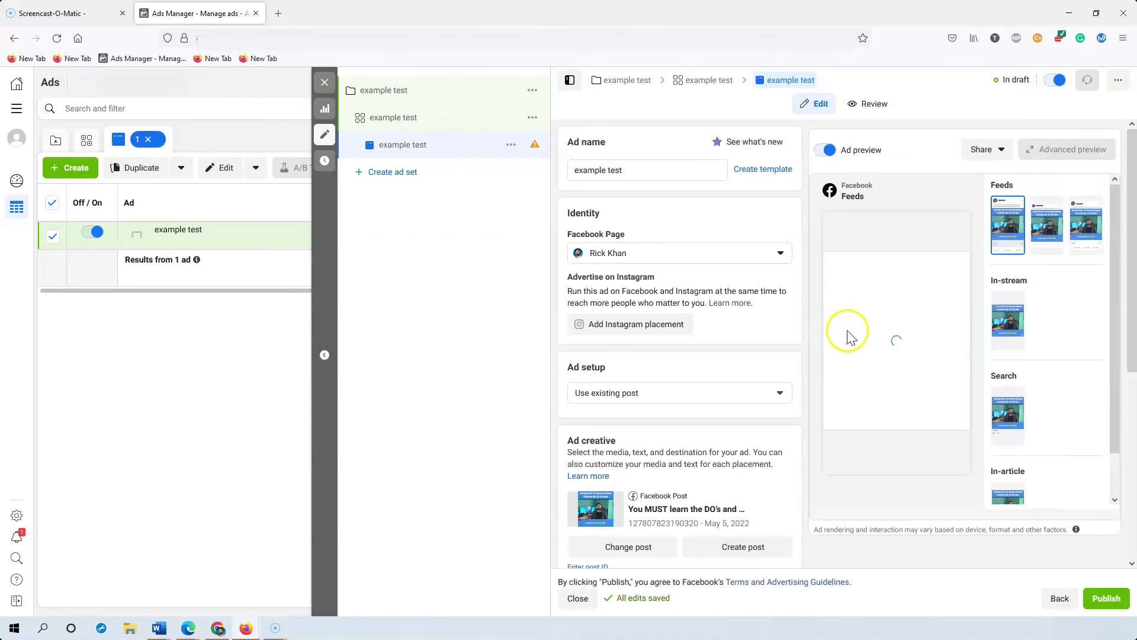
scroll(699, 368, down, 3)
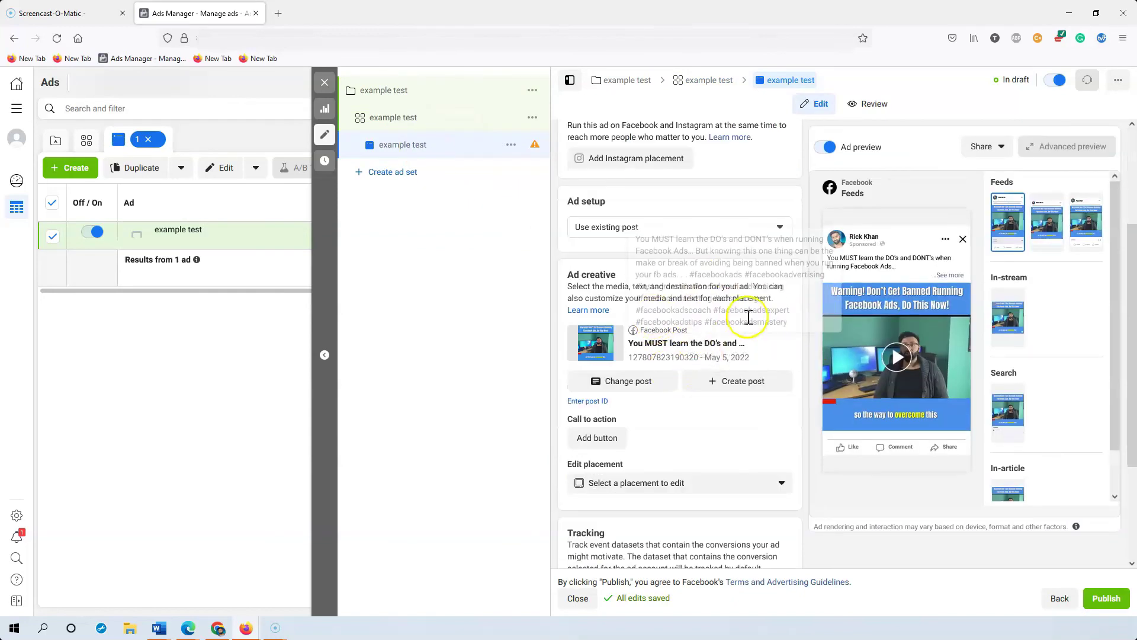
mouse_move(848, 527)
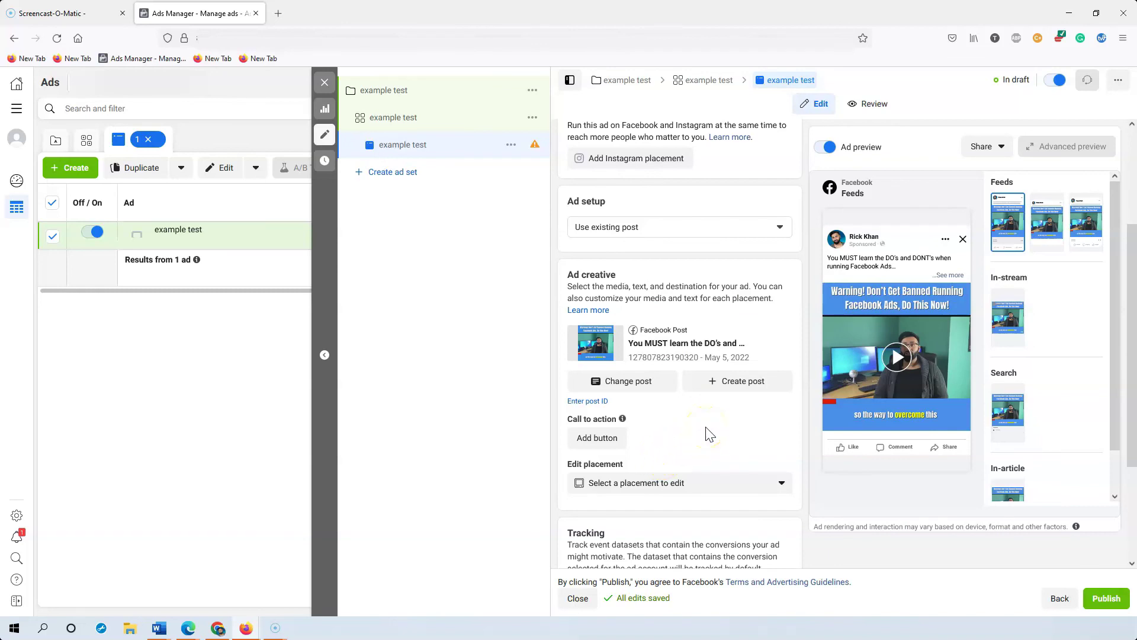
click(762, 429)
click(763, 409)
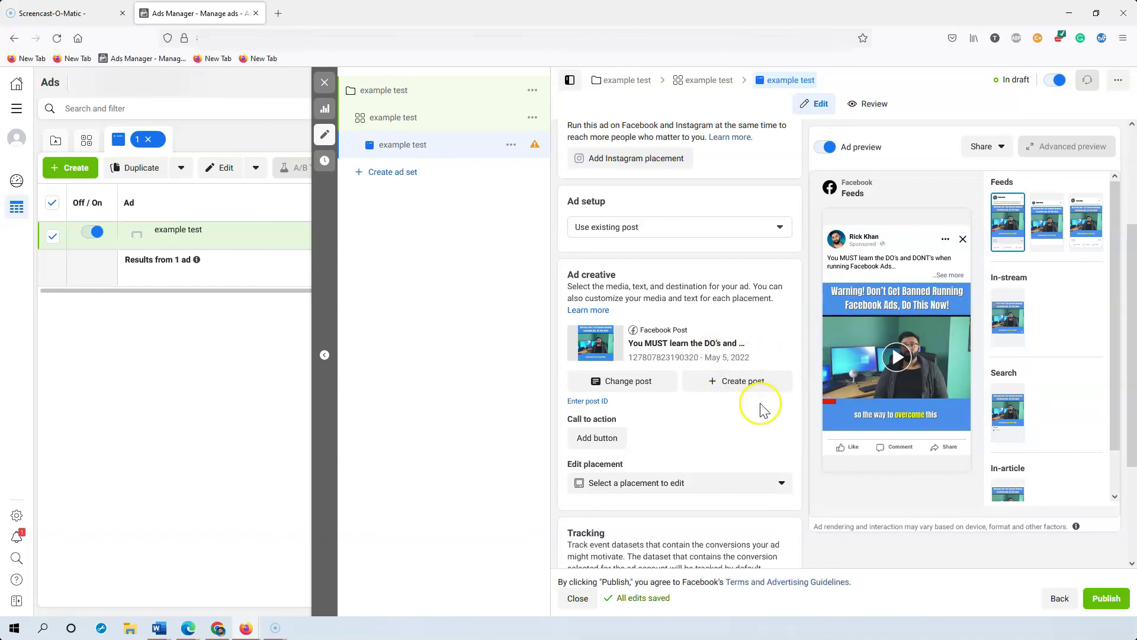